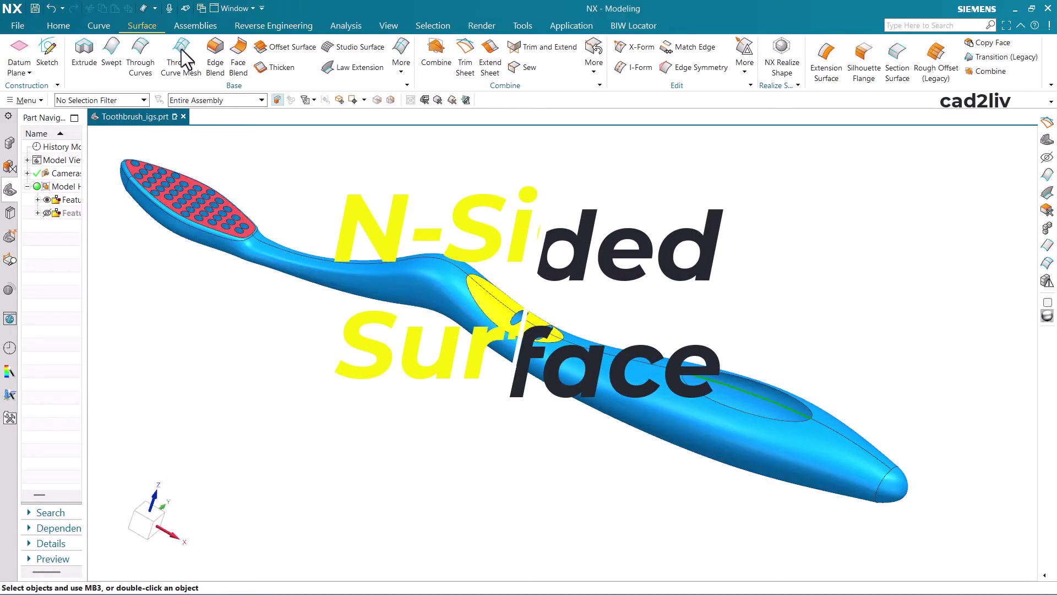
- Start an N-Sided Surface, reset its settings to defaults and choose the Trimmed type
left_click(401, 62)
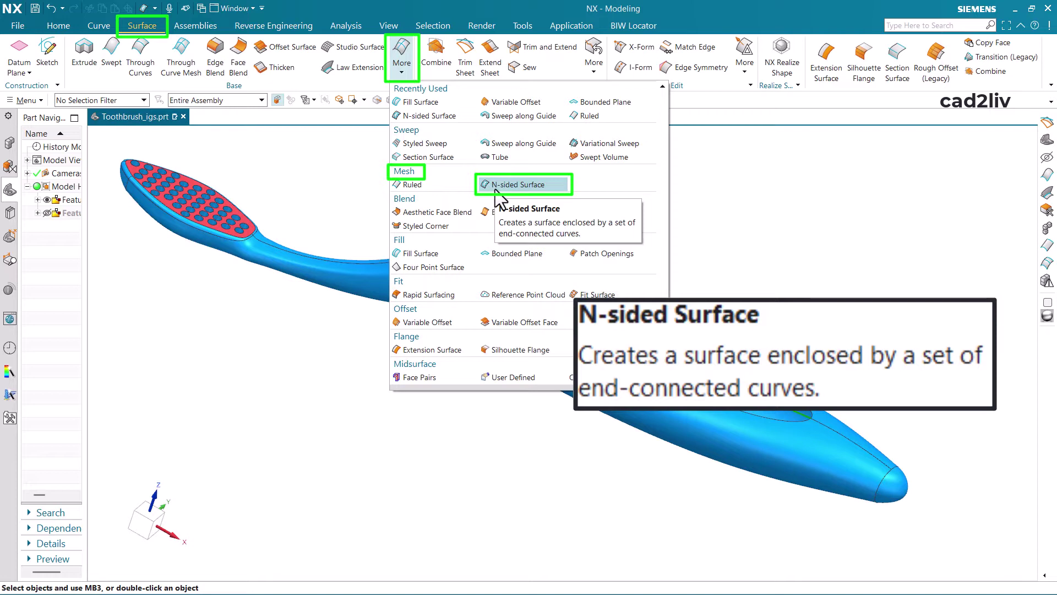
left_click(517, 184)
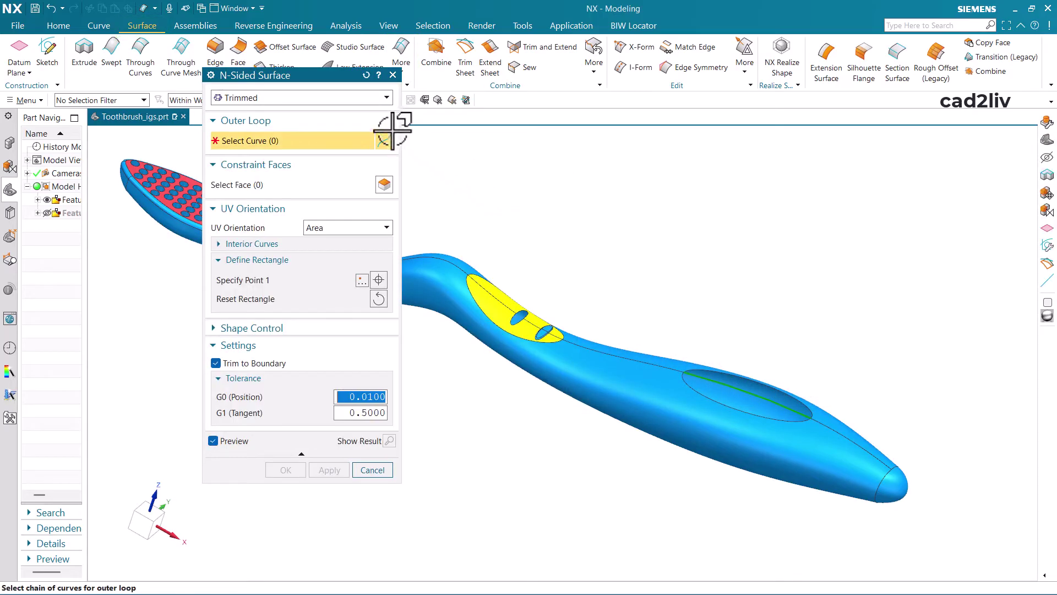
left_click(366, 75)
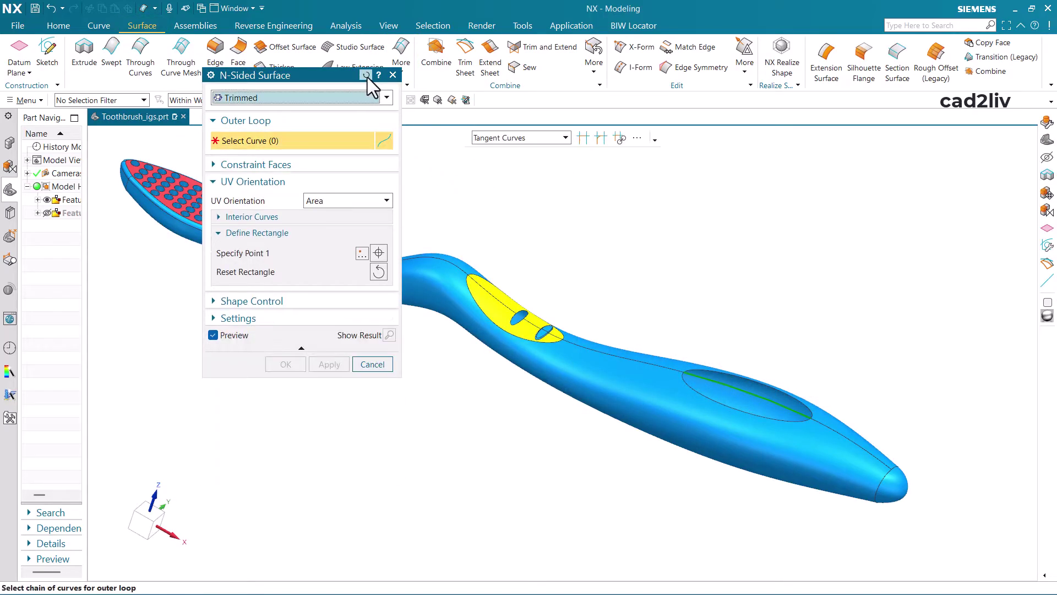
left_click(281, 98)
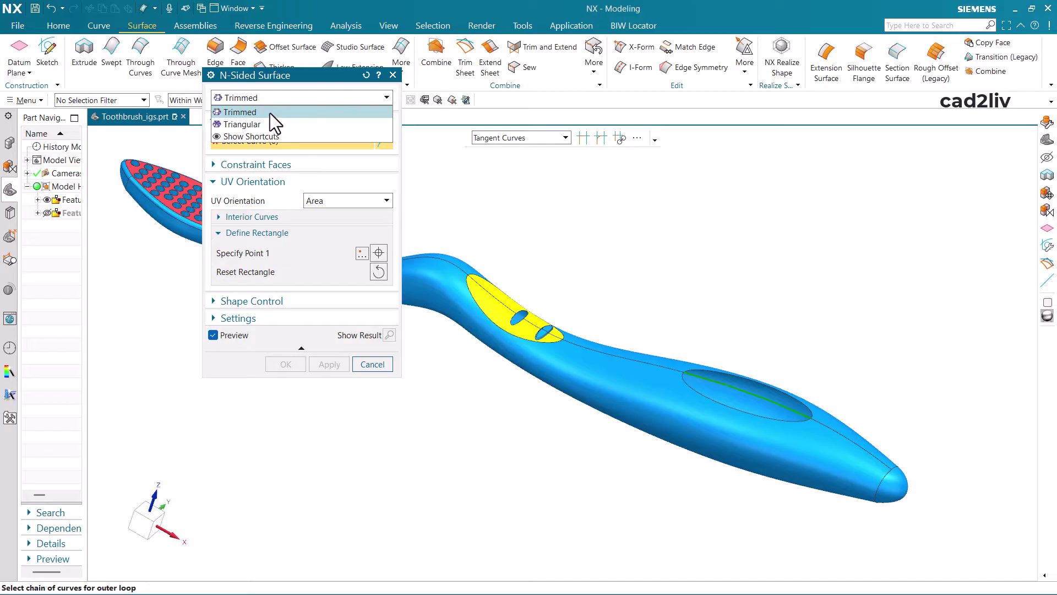
left_click(270, 114)
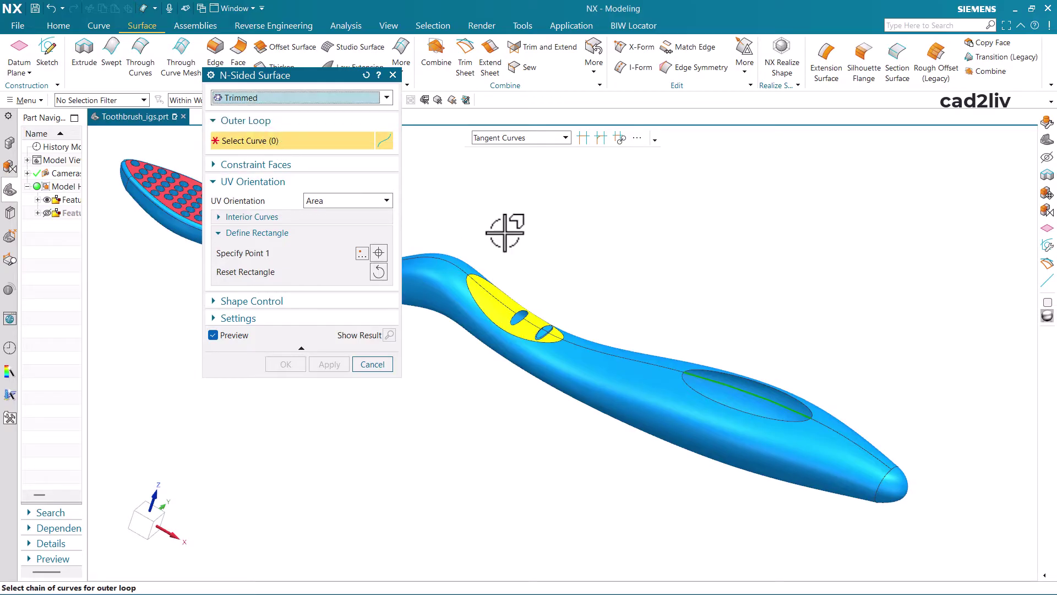
- Select the two edges around the open oval recess in the toothbrush handle as the surface's outer loop
scroll(745, 306, "down", 3)
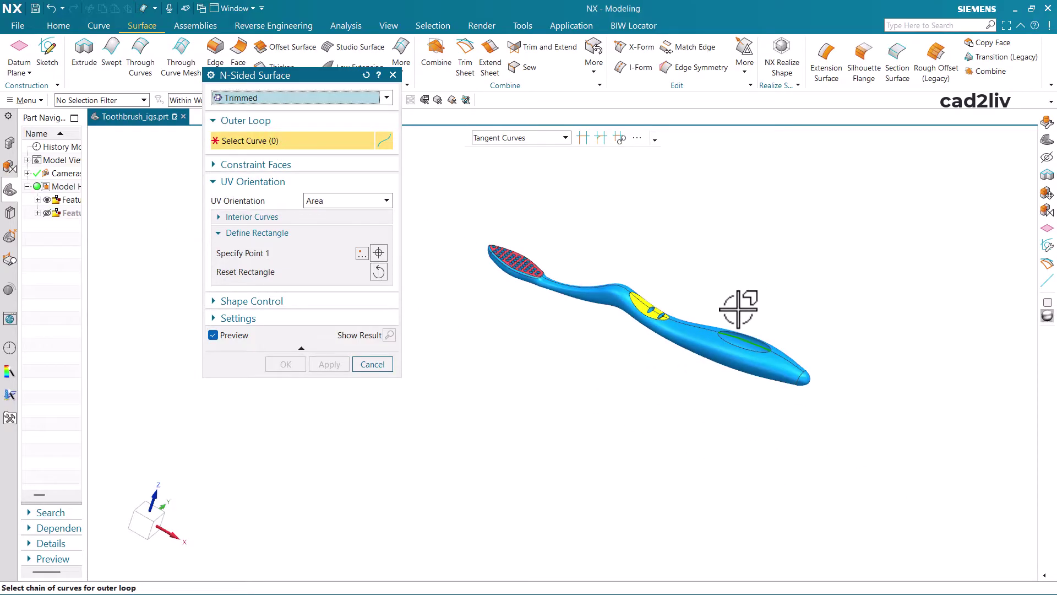
scroll(740, 307, "up", 3)
middle_click_drag(716, 352, 713, 305)
scroll(742, 348, "up", 3)
scroll(680, 380, "up", 3)
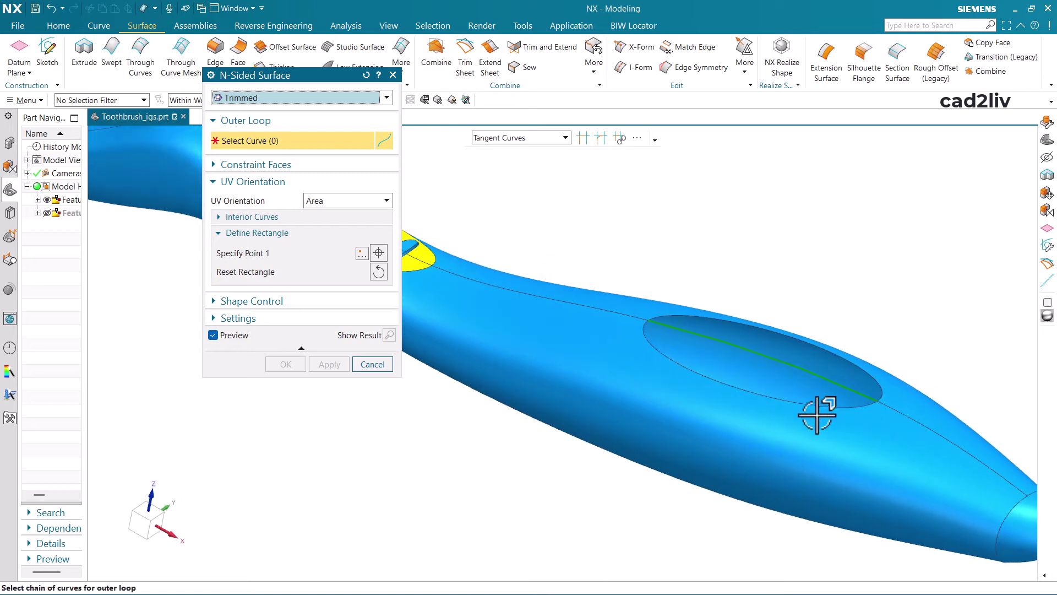
scroll(575, 333, "down", 2)
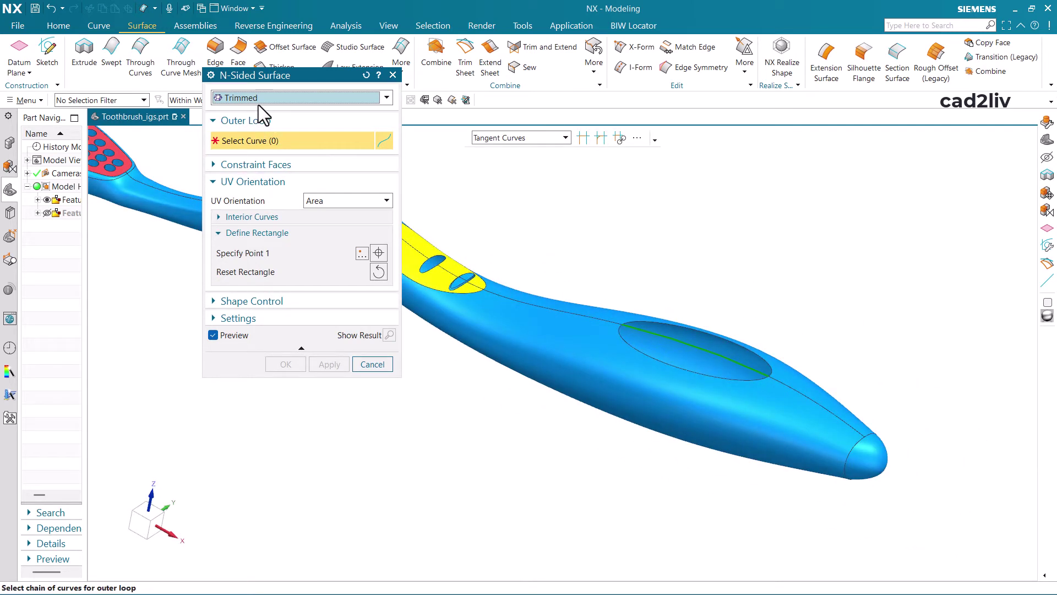
scroll(688, 361, "up", 2)
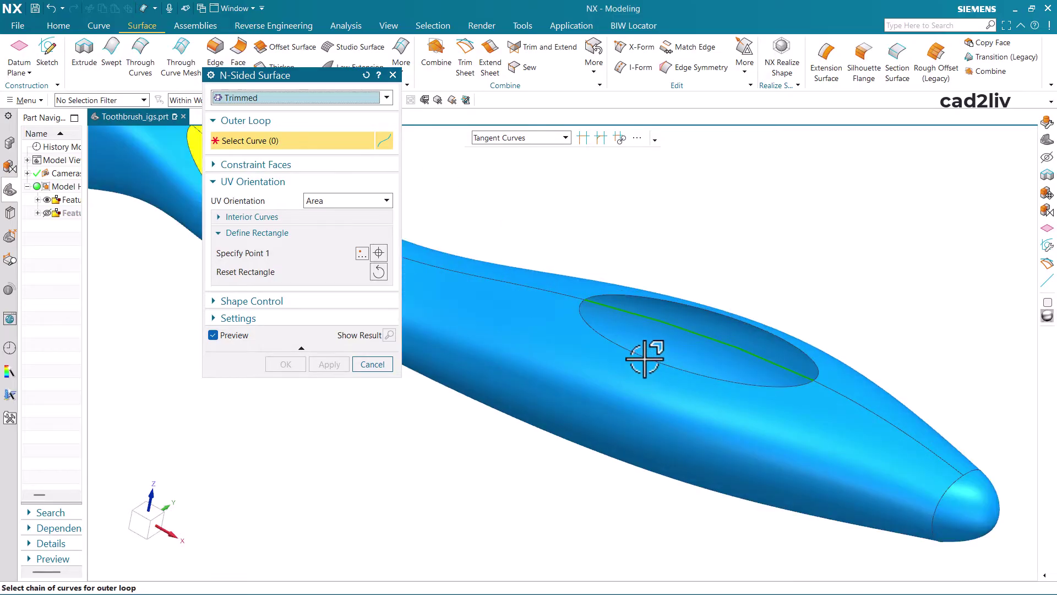
left_click(639, 346)
left_click(615, 298)
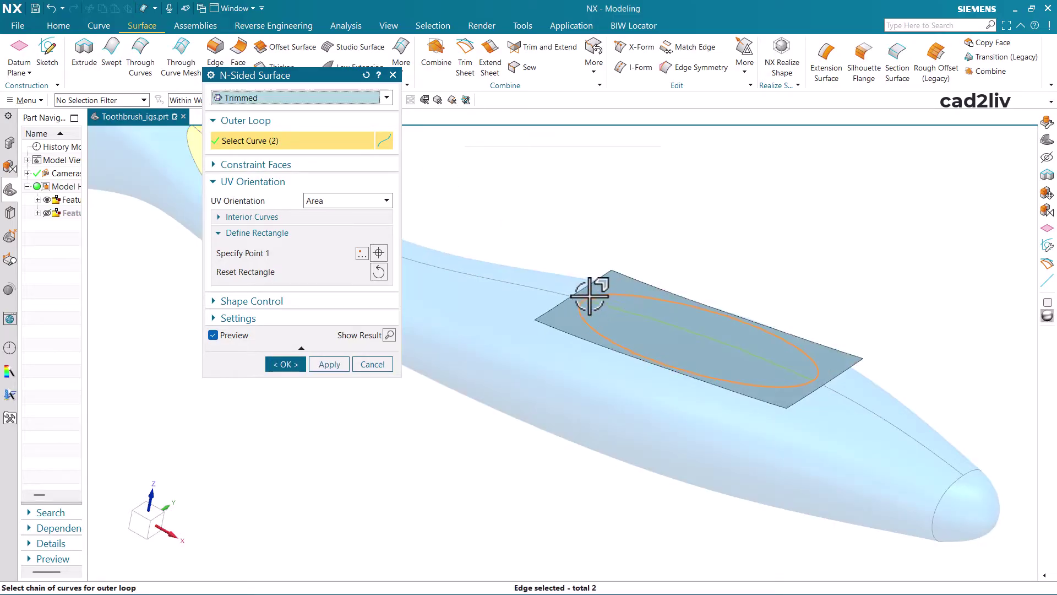
- Enable Trim to Boundary for the N-sided surface over the oval handle opening
mouse_move(597, 323)
middle_mouse_down()
mouse_move(578, 371)
mouse_move(585, 357)
mouse_move(630, 344)
mouse_move(586, 322)
middle_mouse_up()
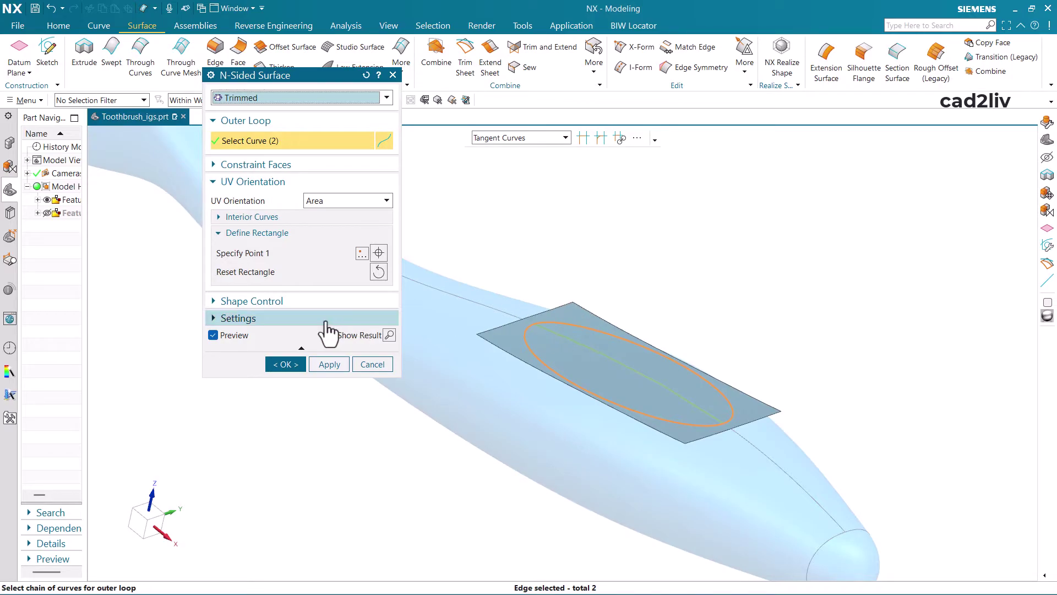
left_click(370, 319)
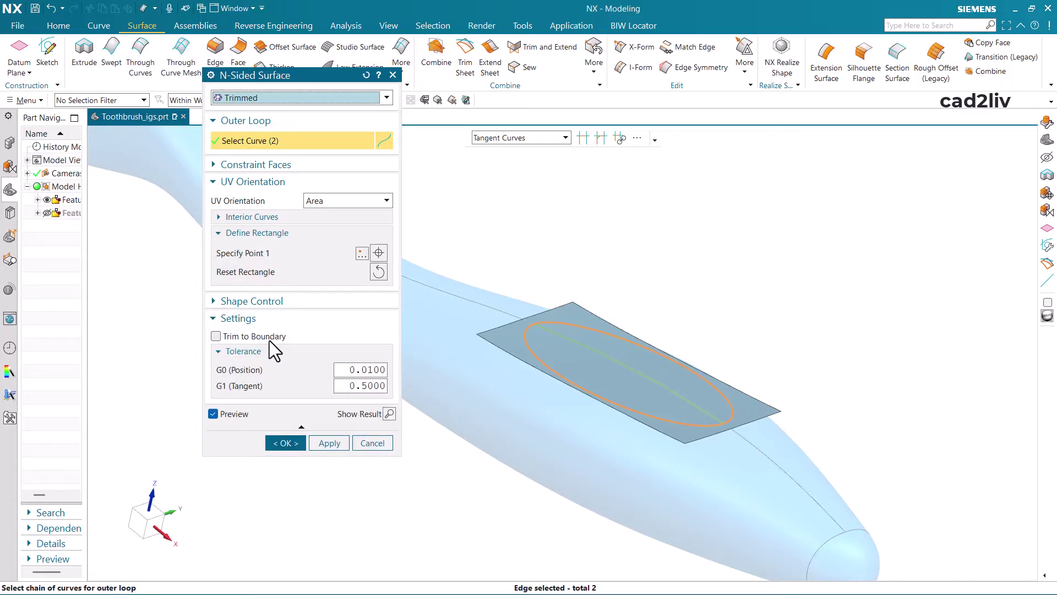
left_click(266, 338)
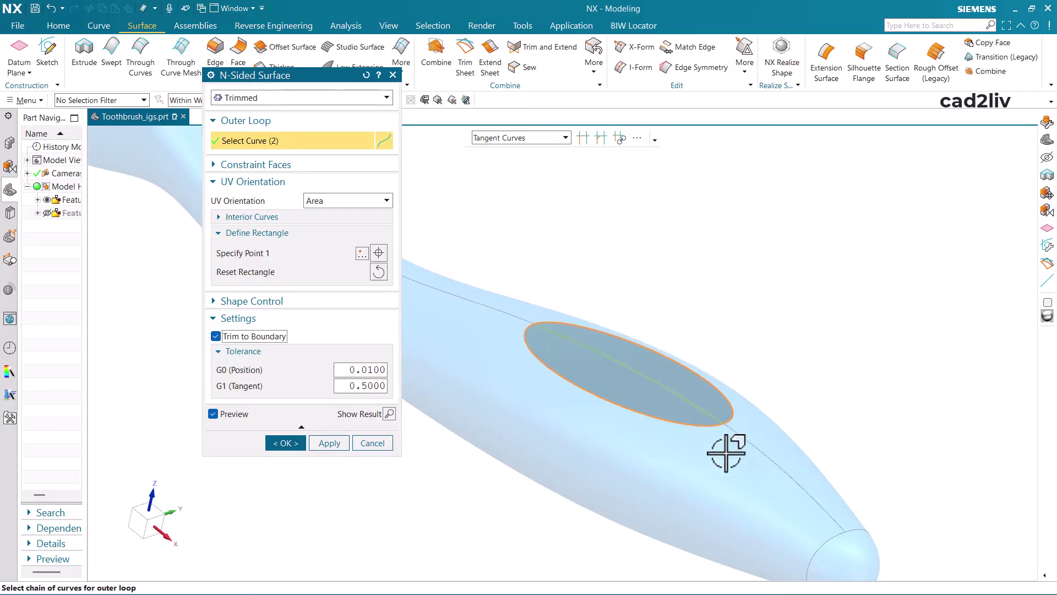
- Show the surface result, examine how it fits the handle from the side and above, and return to the preview
left_click(389, 413)
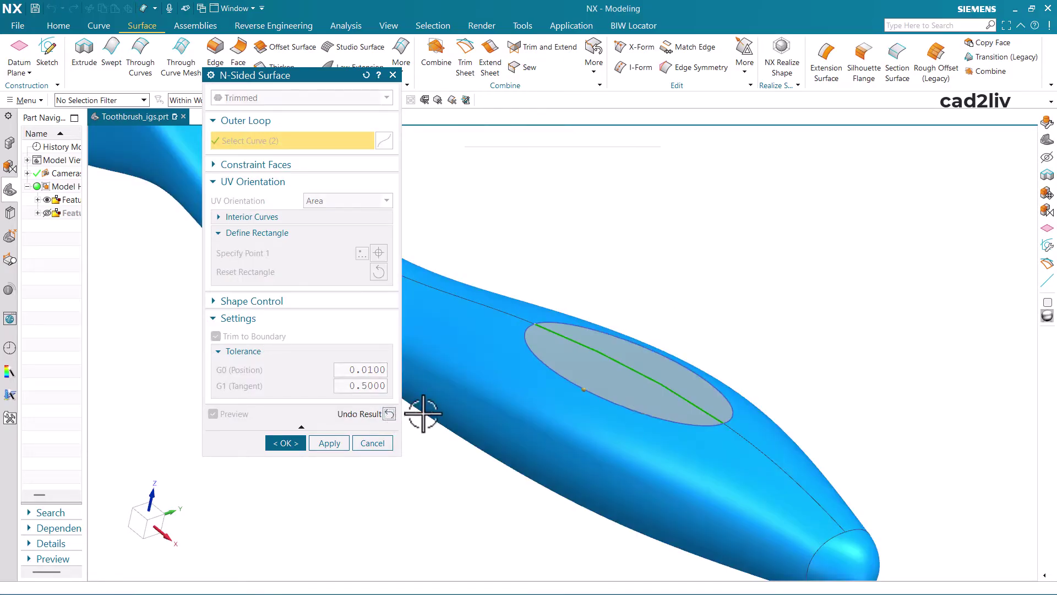
middle_click_drag(642, 417, 671, 400)
scroll(609, 392, "down", 2)
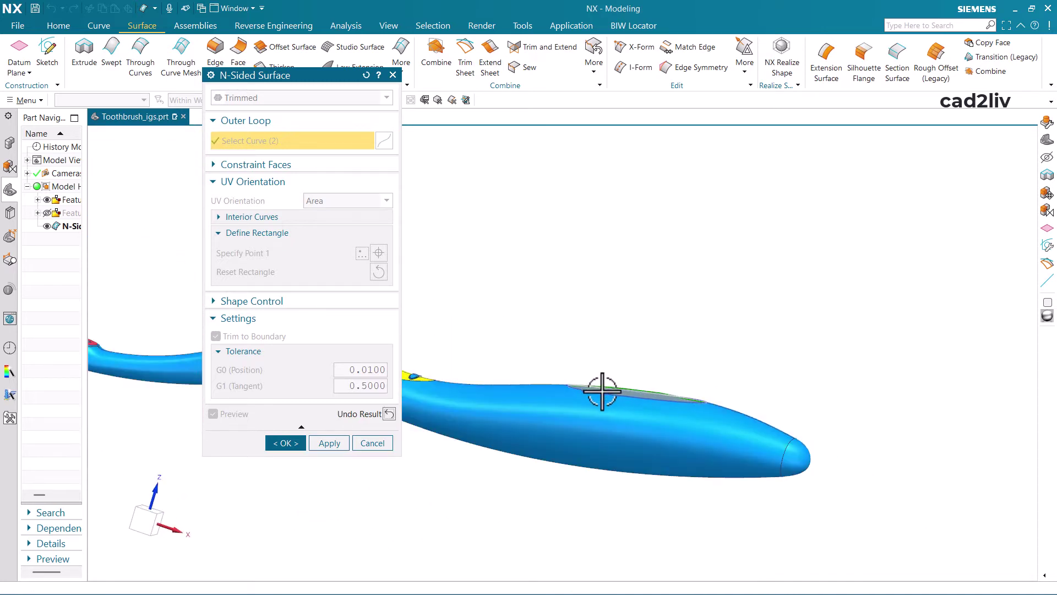
scroll(594, 398, "up", 4)
middle_click_drag(595, 398, 552, 391)
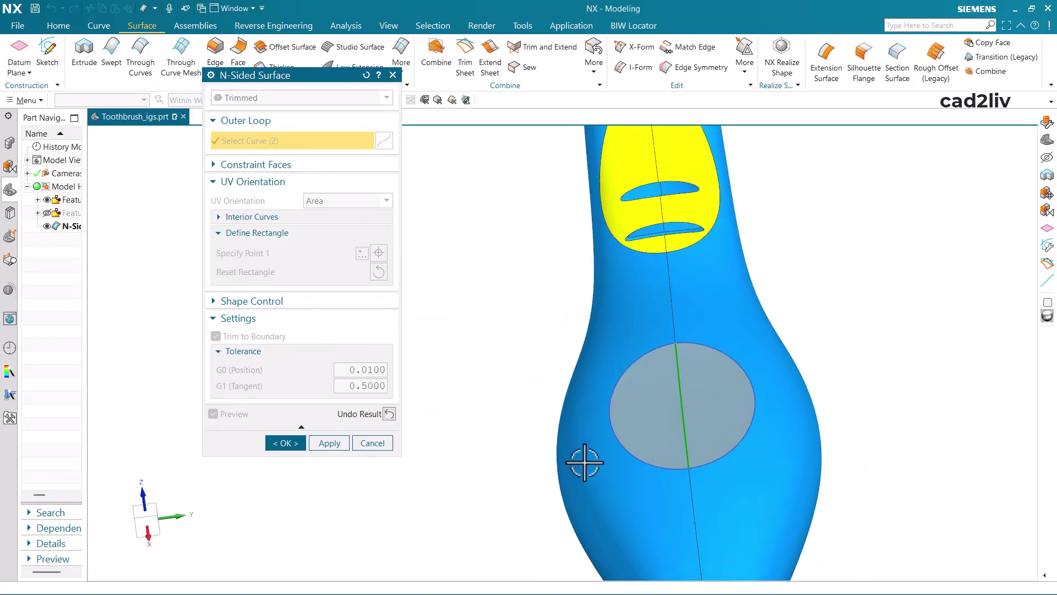
scroll(523, 316, "down", 2)
scroll(606, 349, "up", 2)
middle_click_drag(606, 349, 654, 365)
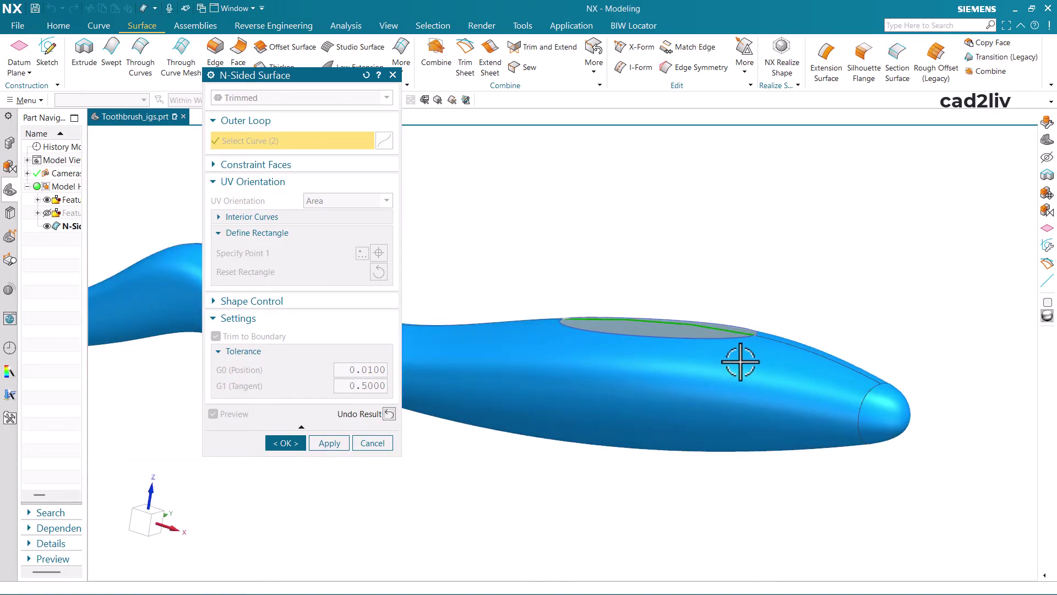
middle_click_drag(741, 362, 731, 365)
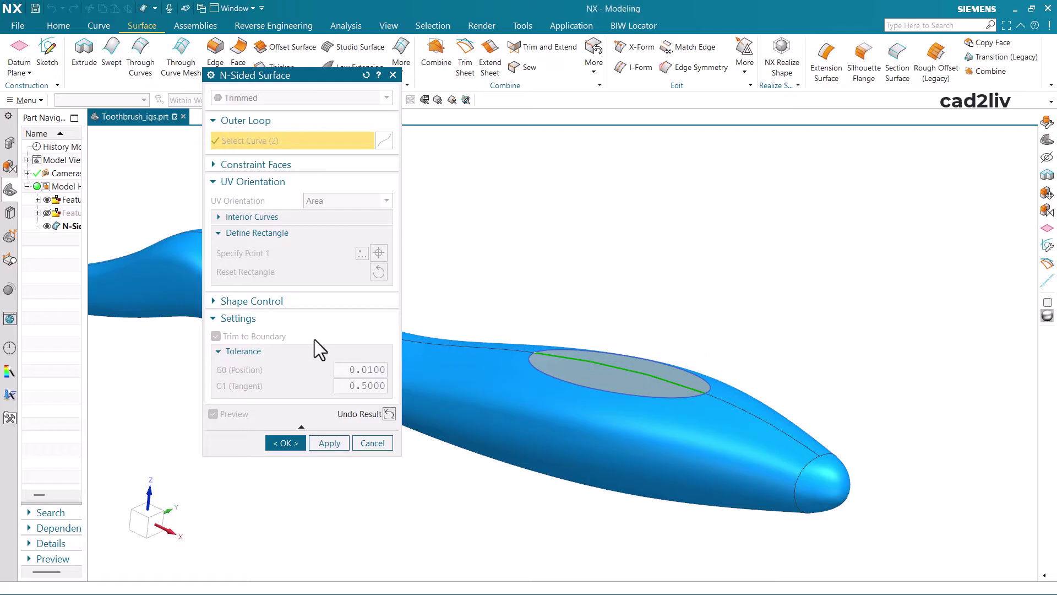
left_click(391, 412)
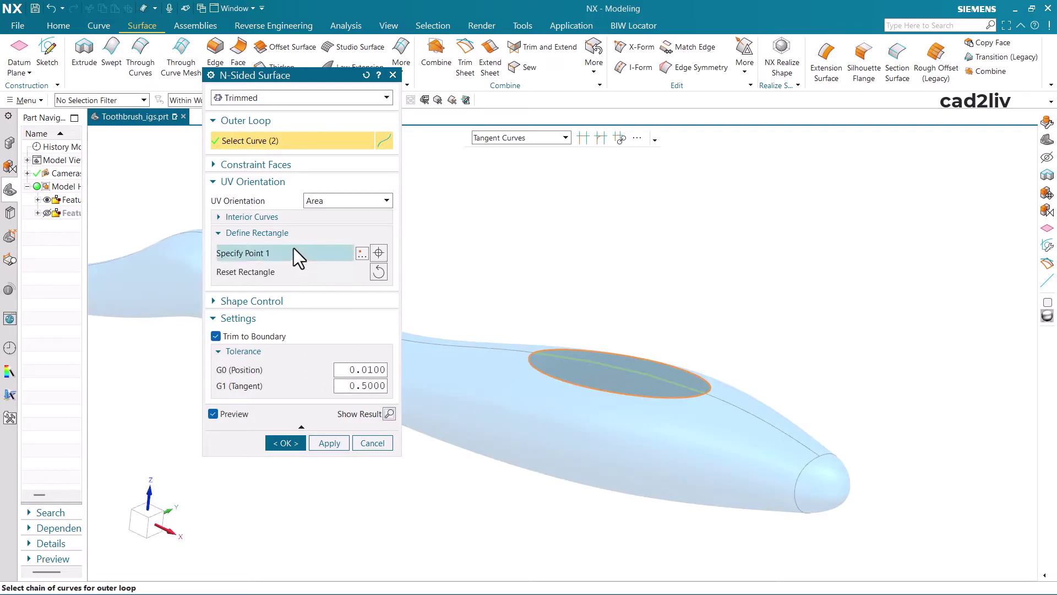
- Try the two handle faces around the oval opening as constraint faces and show the surface result
left_click(290, 165)
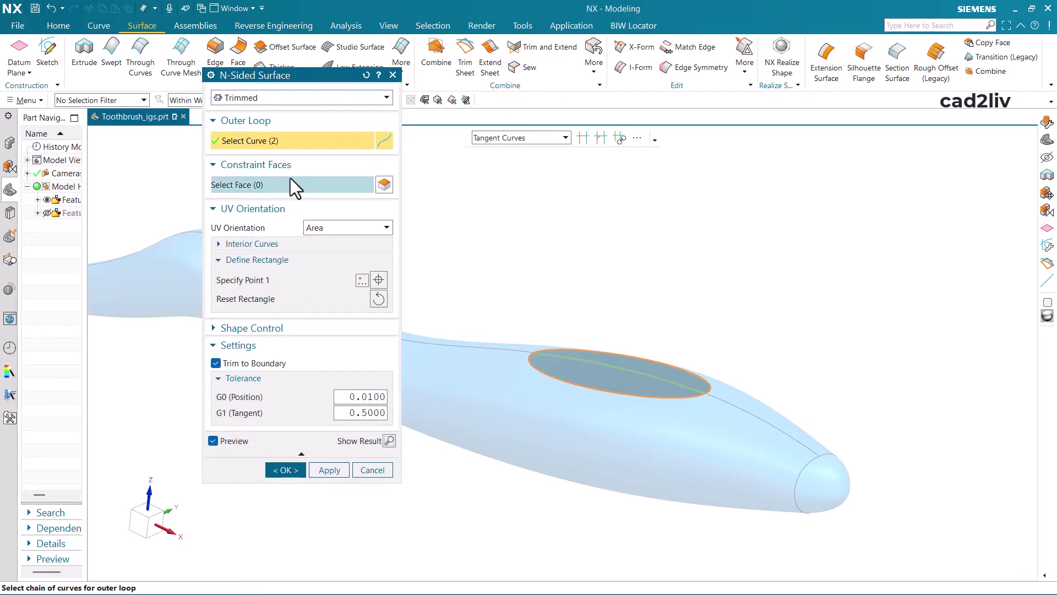
left_click(289, 182)
left_click(625, 421)
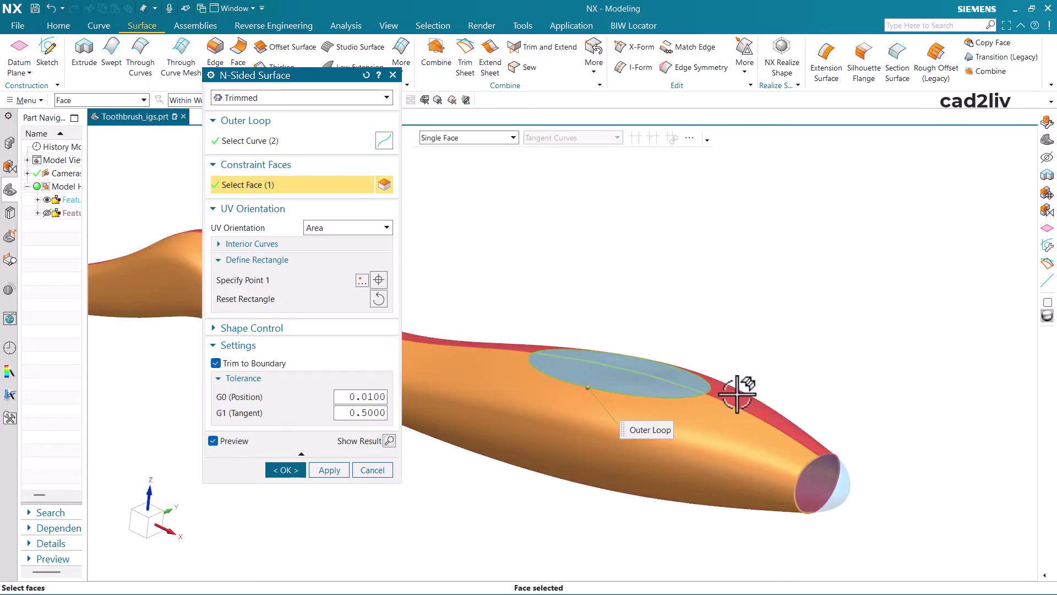
left_click(732, 393)
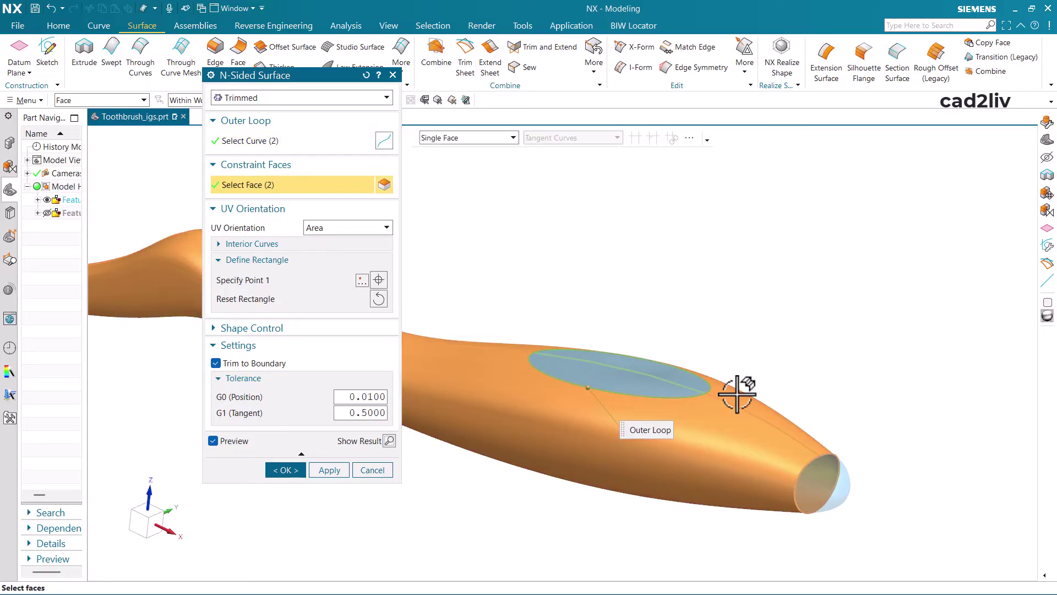
left_click(388, 441)
middle_click_drag(580, 401, 613, 376)
scroll(736, 264, "up", 3)
mouse_move(684, 332)
middle_mouse_down()
mouse_move(682, 349)
mouse_move(670, 339)
mouse_move(663, 354)
mouse_move(637, 355)
mouse_move(672, 349)
middle_mouse_up()
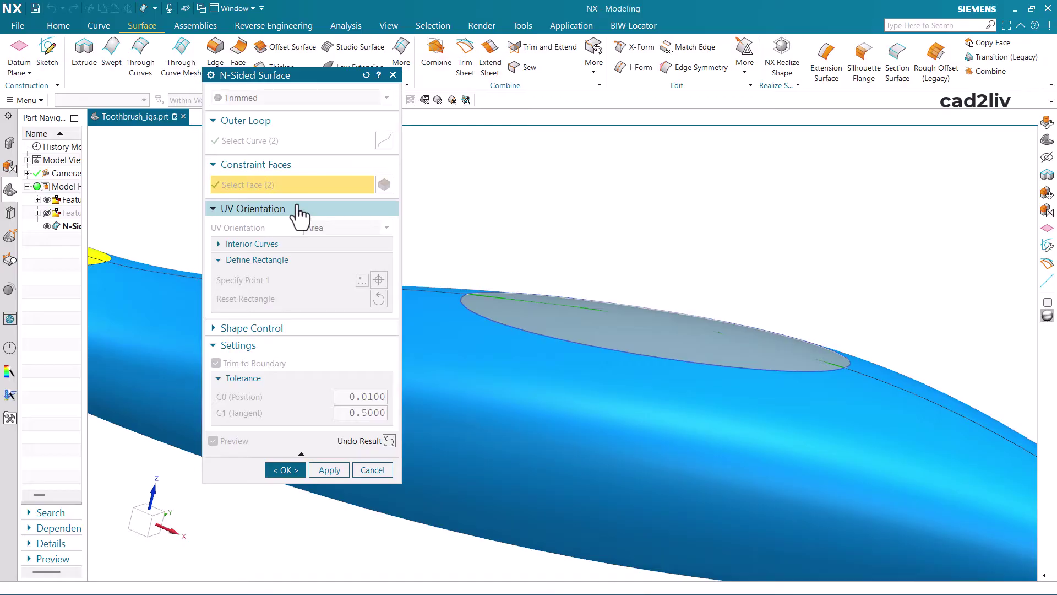
- Undo the shown result and remove both handle faces from the constraint faces
left_click(389, 441)
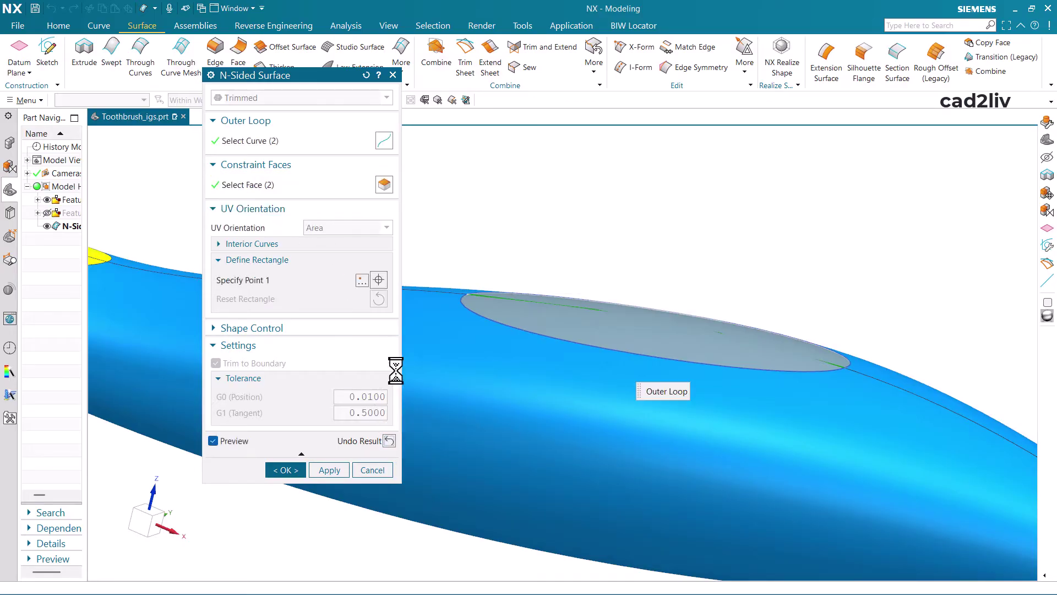
left_click(478, 394, "shift")
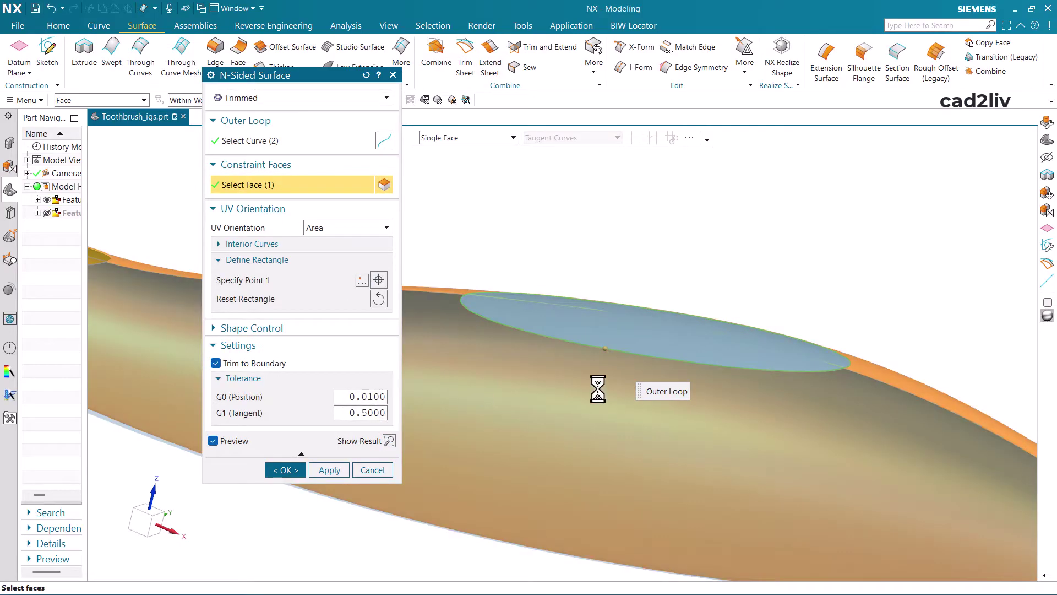
left_click(917, 383, "shift")
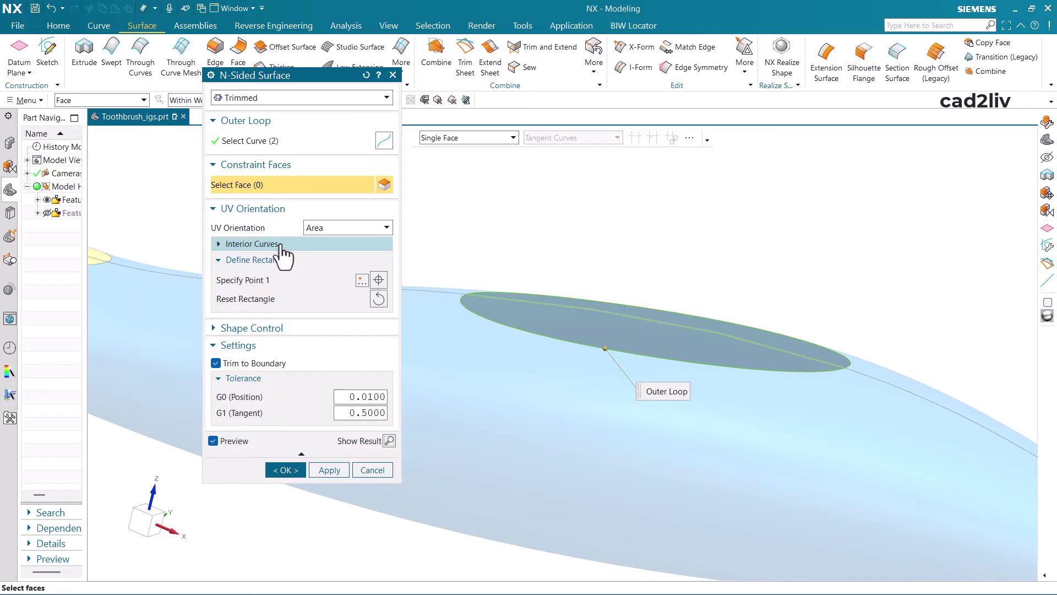
- Add the tangent curve chain running lengthwise across the oval opening as interior curves and create the N-sided surface
left_click(253, 244)
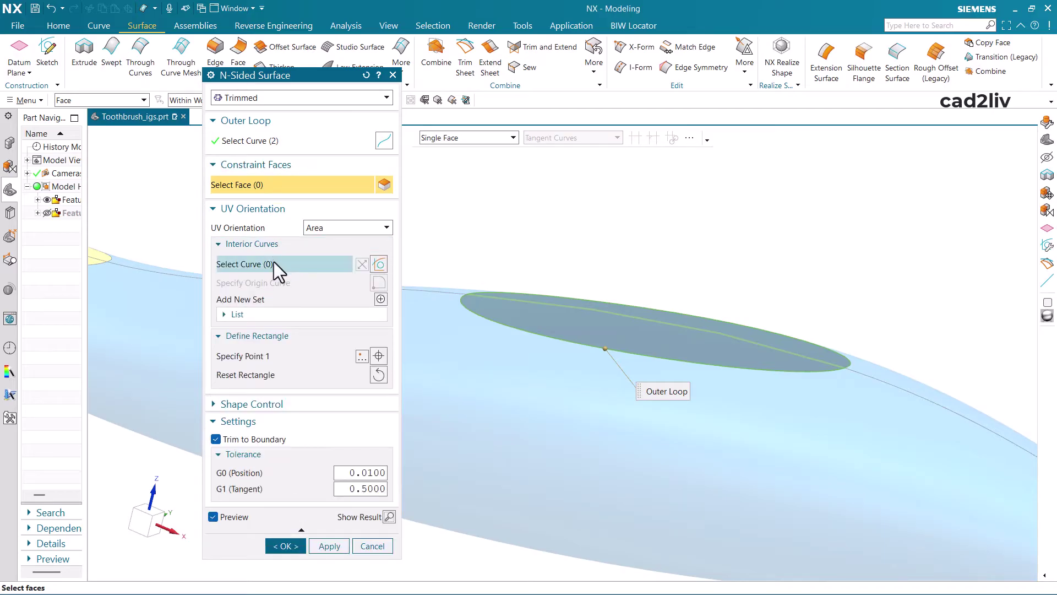
left_click(267, 264)
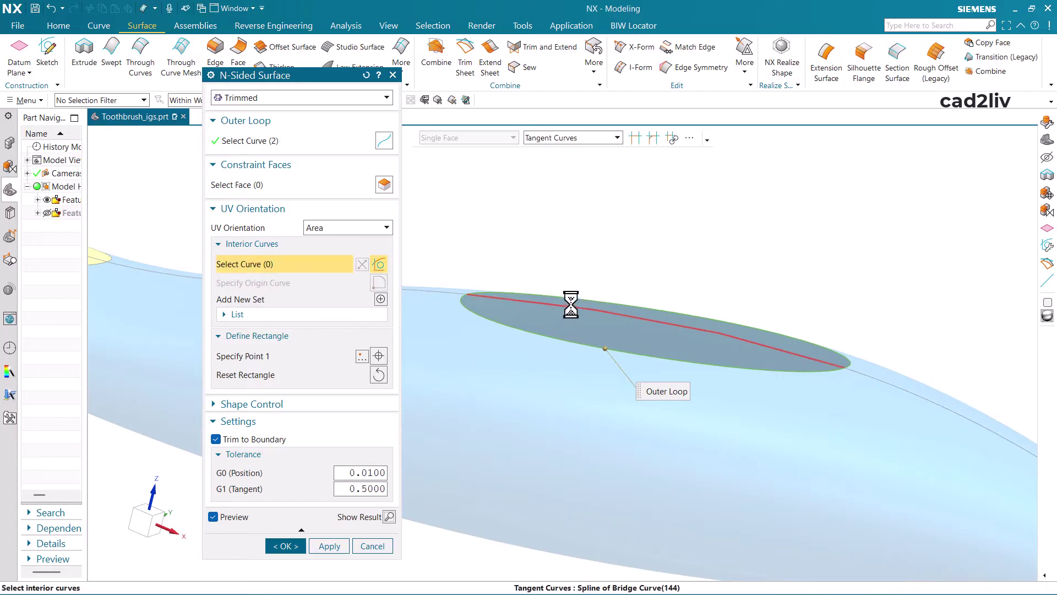
left_click(471, 294)
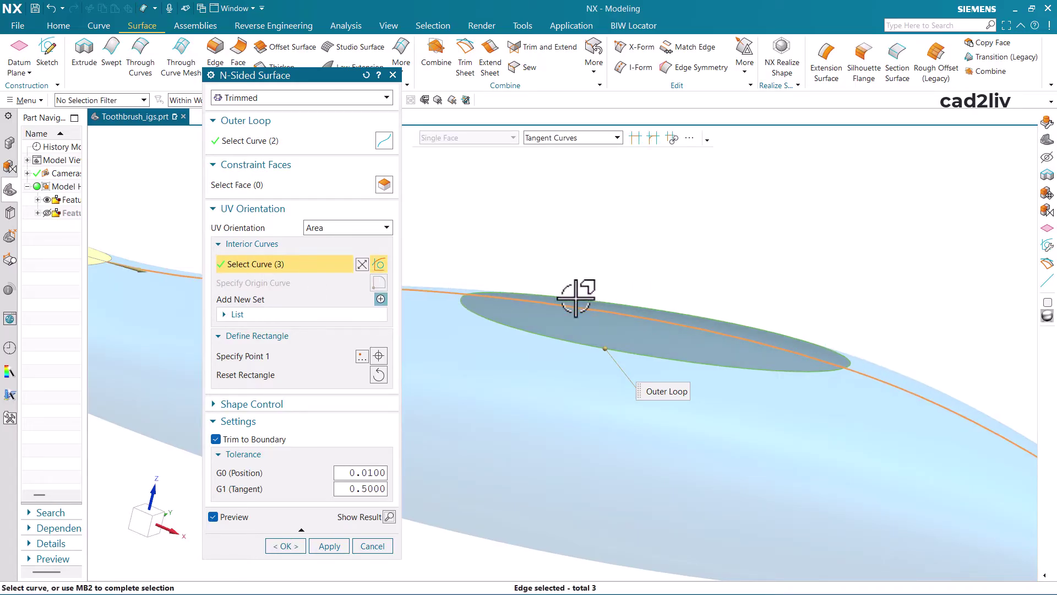
left_click(392, 517)
mouse_move(649, 387)
middle_mouse_down()
mouse_move(646, 369)
mouse_move(629, 375)
mouse_move(651, 379)
middle_mouse_up()
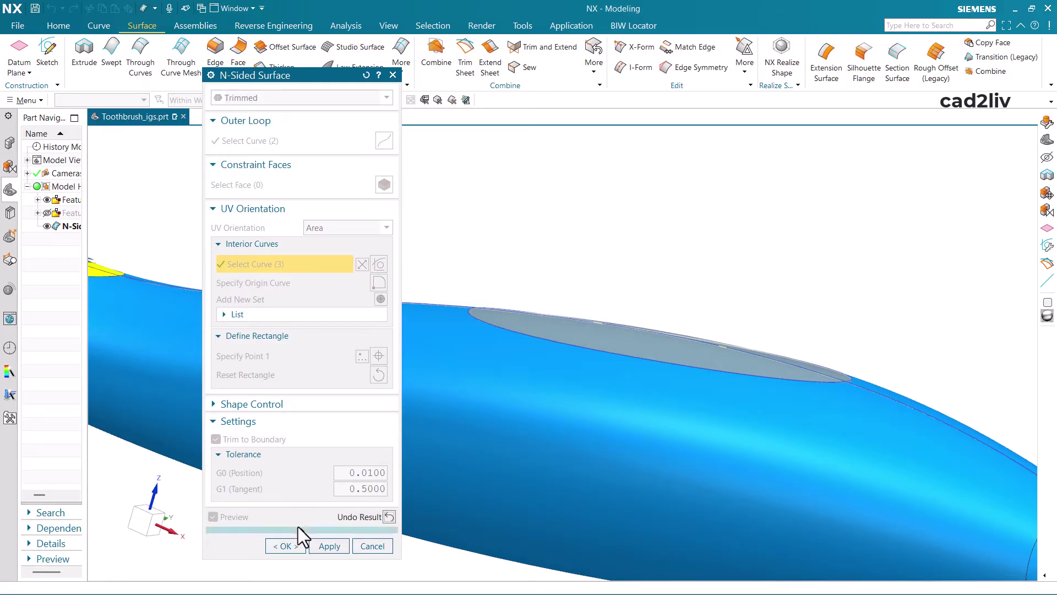
left_click(295, 543)
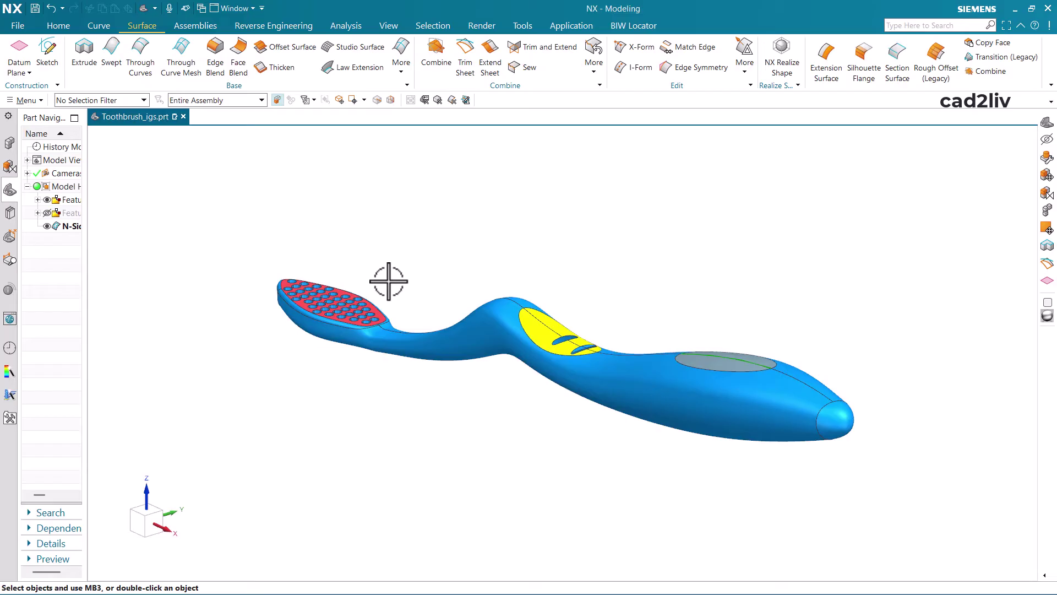
- Hide the toothbrush feature group and N-sided surface, and show the feature group containing the open hexagonal body
left_click(46, 199)
left_click(47, 213)
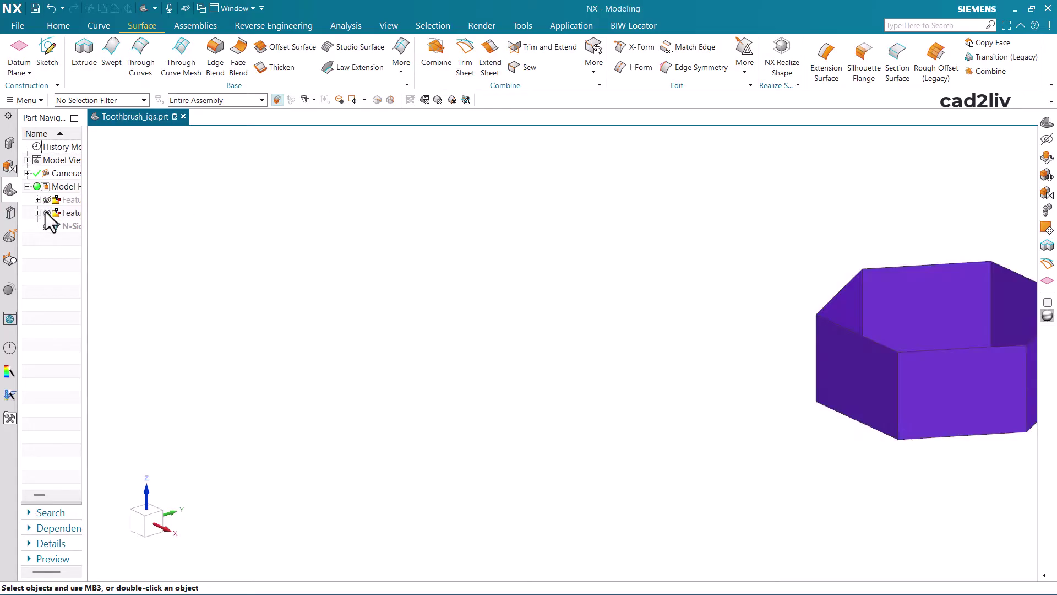
key("ctrl+f")
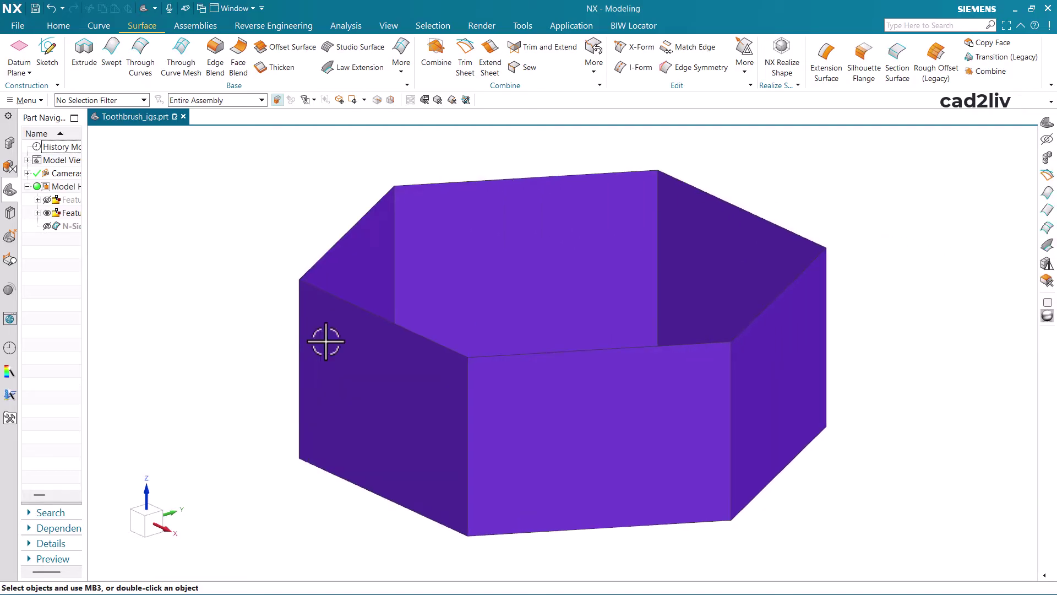
- Start a new N-Sided Surface and set its type to Triangular
left_click(402, 73)
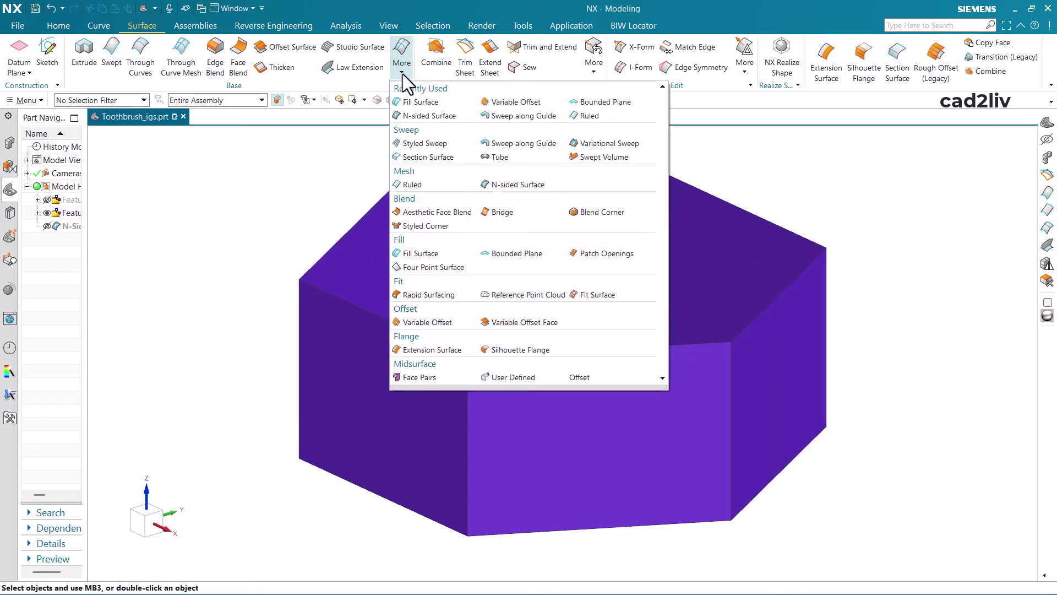
left_click(424, 116)
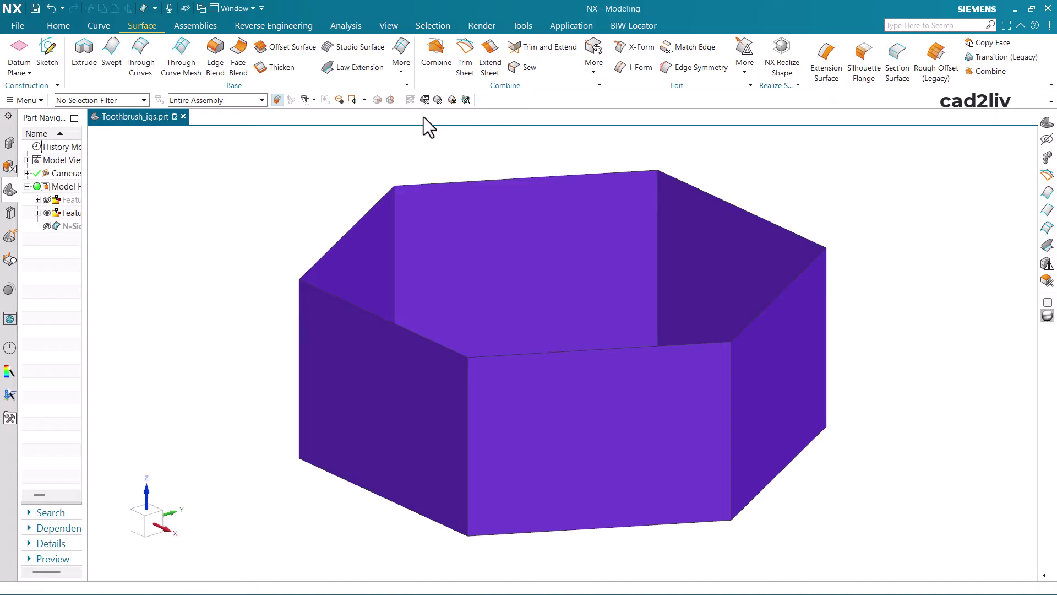
left_click(267, 98)
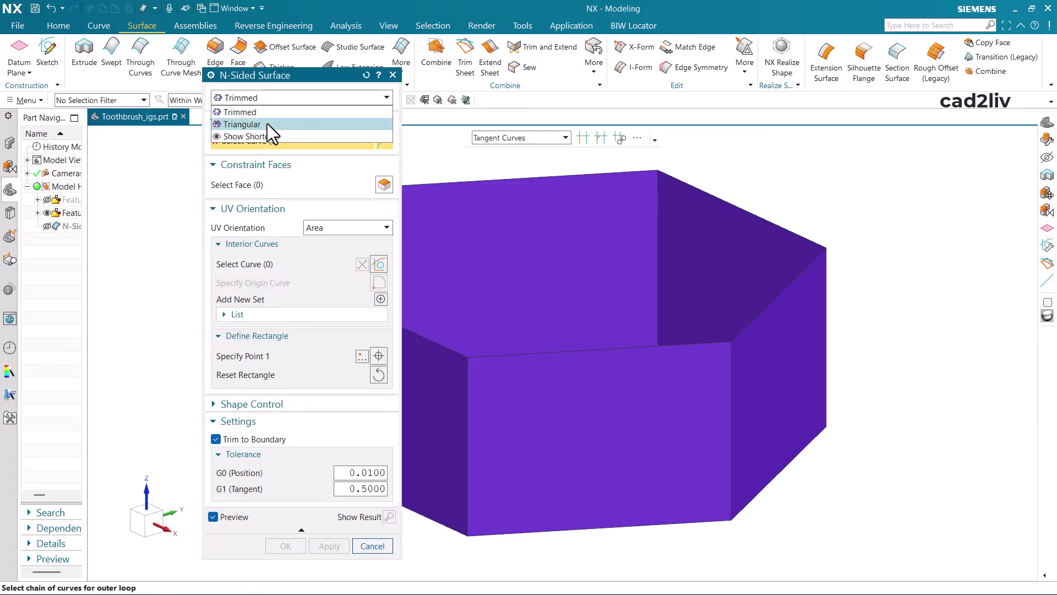
left_click(267, 124)
middle_click_drag(658, 316, 498, 218)
scroll(596, 189, "down", 3)
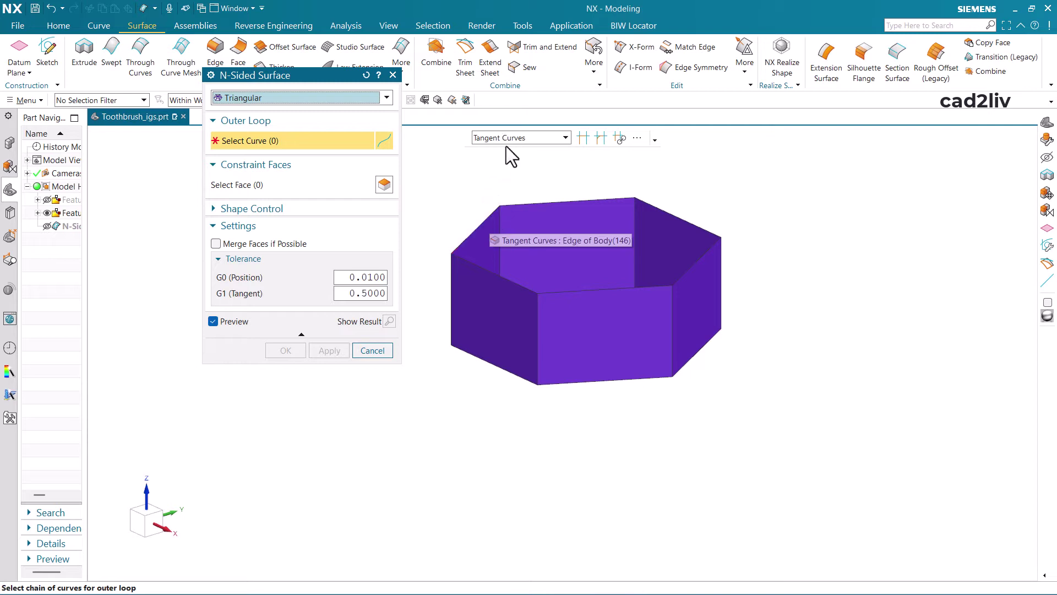
- Select the six upper edges of the hexagonal body as the outer loop, deselecting the stray vertical and lower edges
left_click(477, 228)
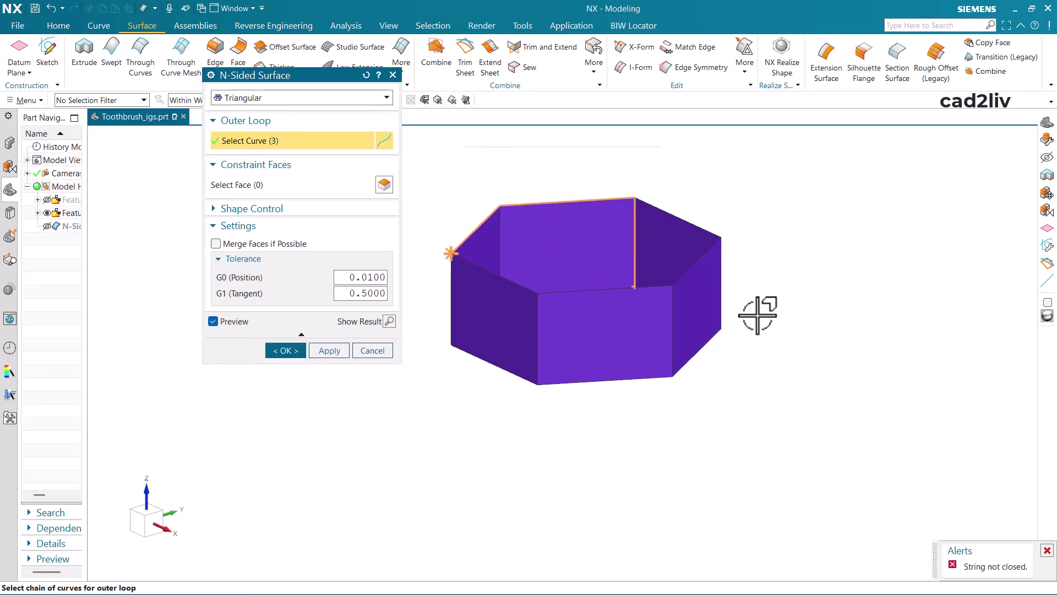
left_click(545, 322)
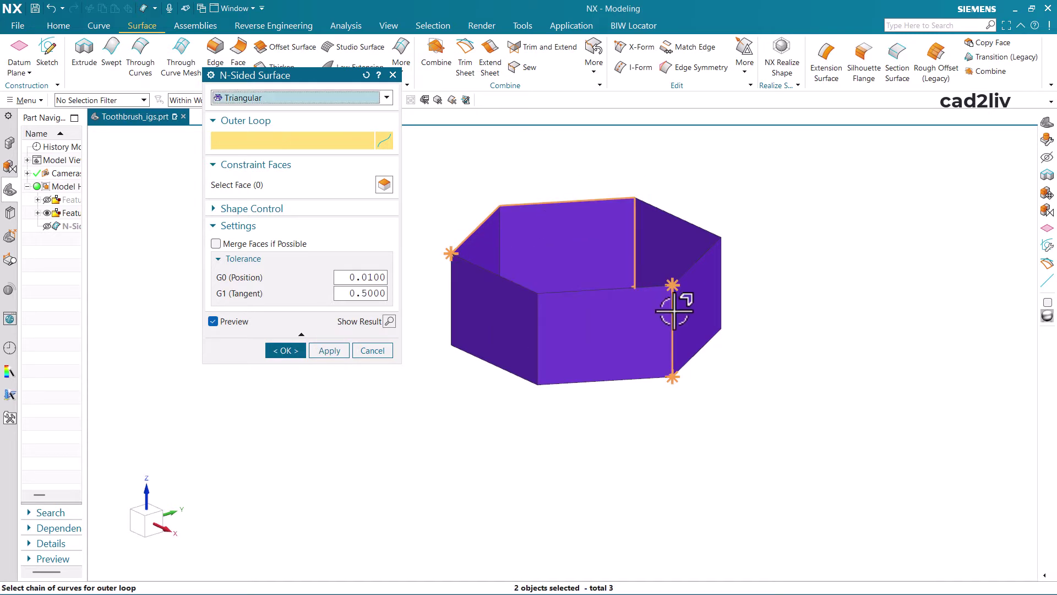
left_click(672, 316, "shift")
left_click(637, 237, "shift")
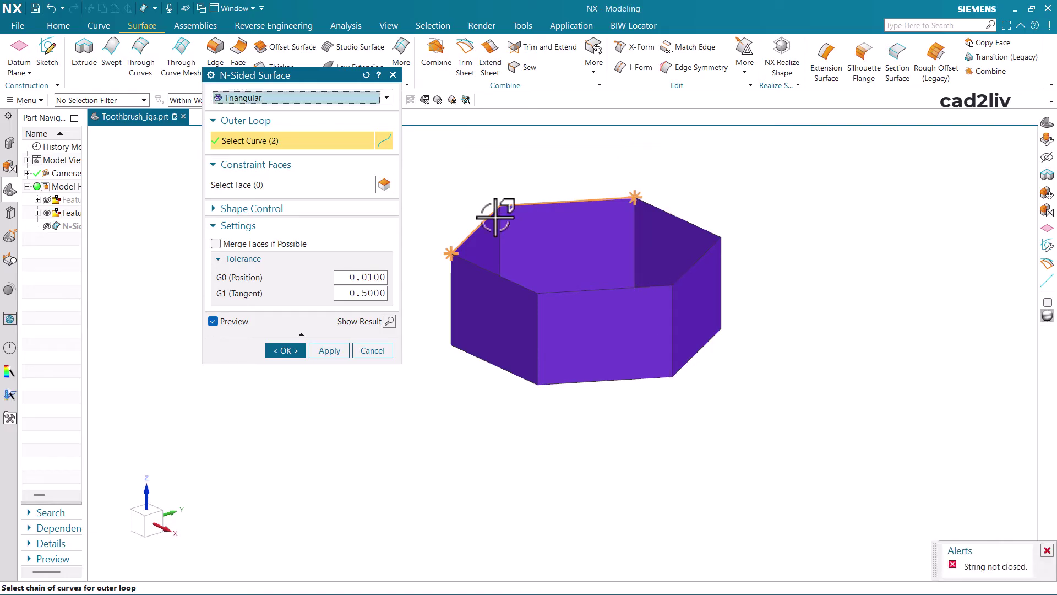
left_click_drag(418, 167, 760, 300)
left_click(528, 319)
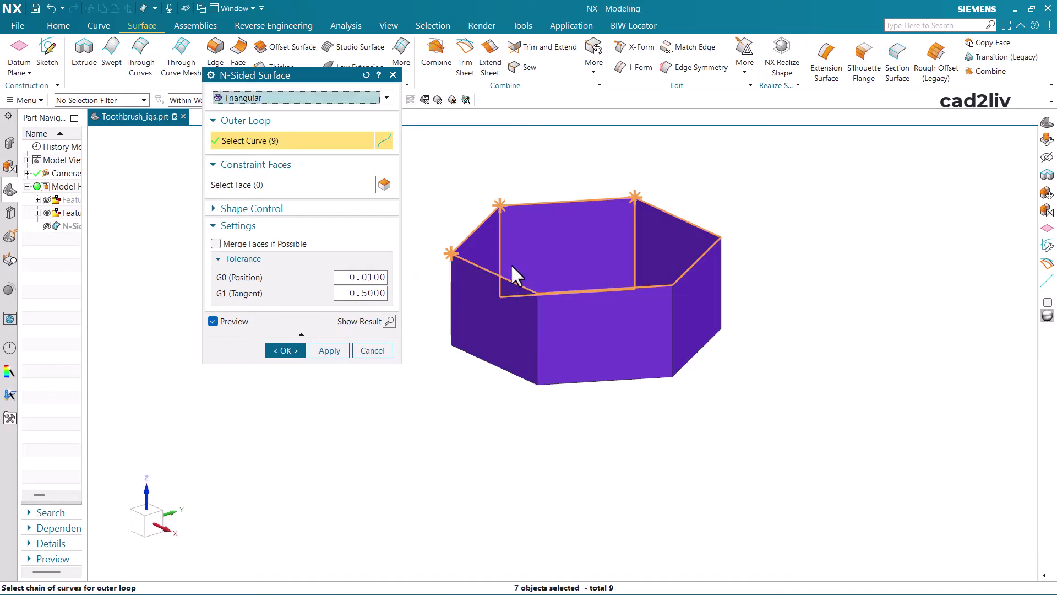
left_click(499, 237, "shift")
left_click(528, 320)
left_click(633, 234, "shift")
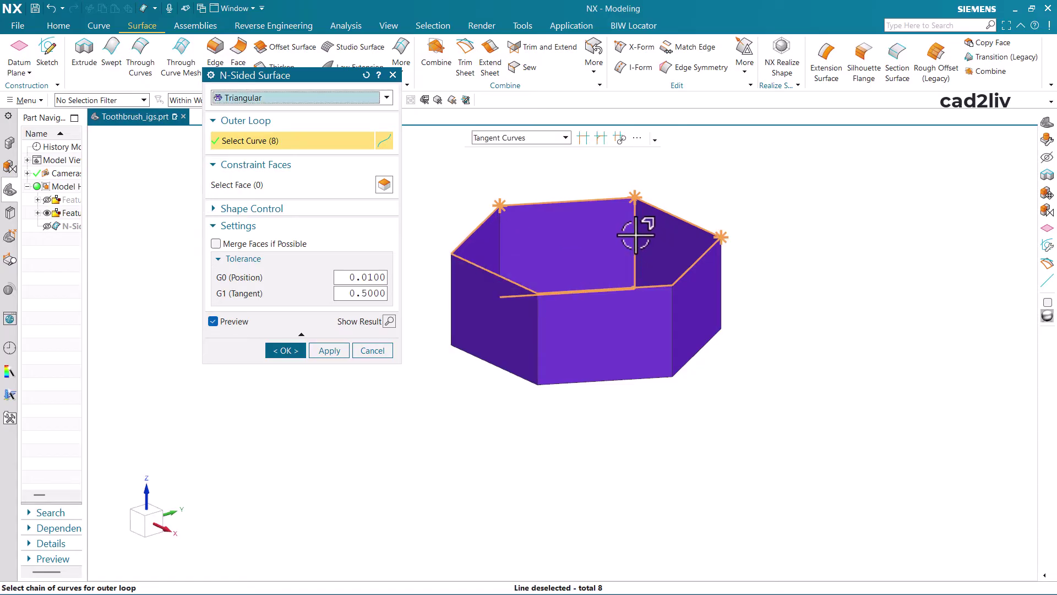
left_click(520, 320)
left_click(503, 296, "shift")
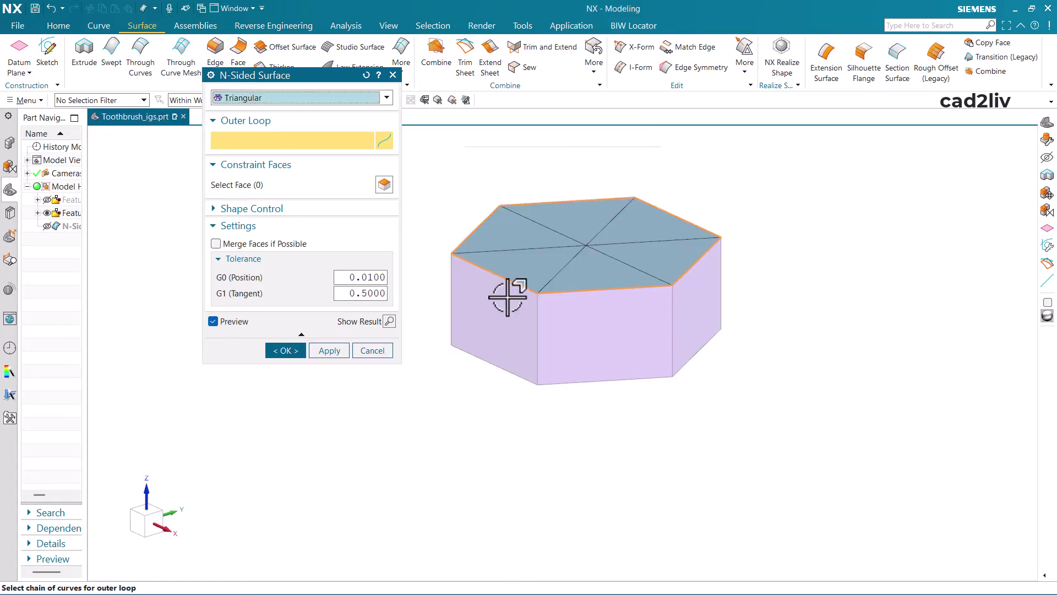
scroll(574, 209, "up", 2)
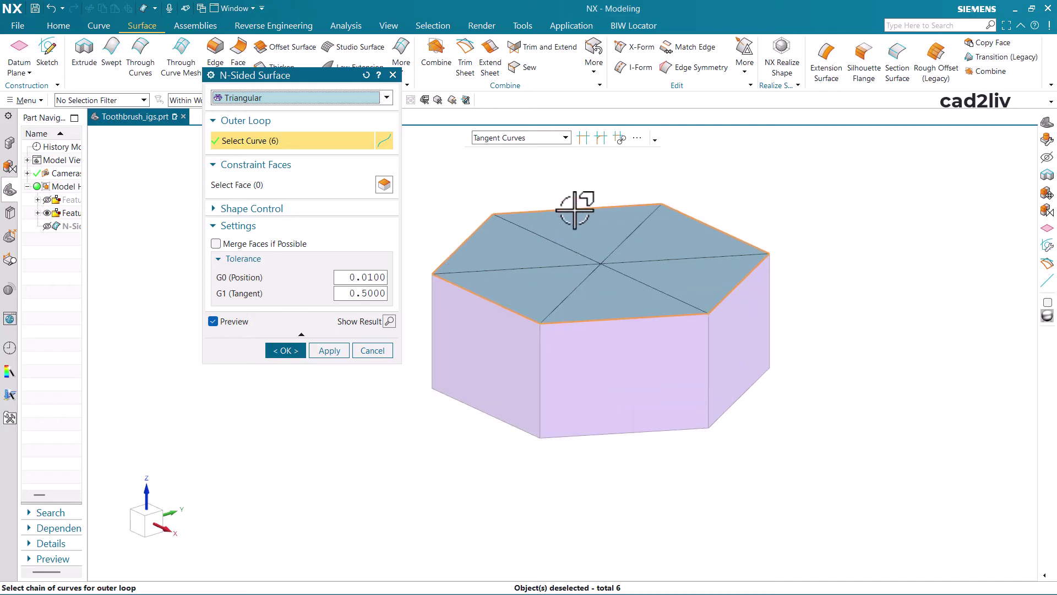
middle_click_drag(576, 234, 600, 227)
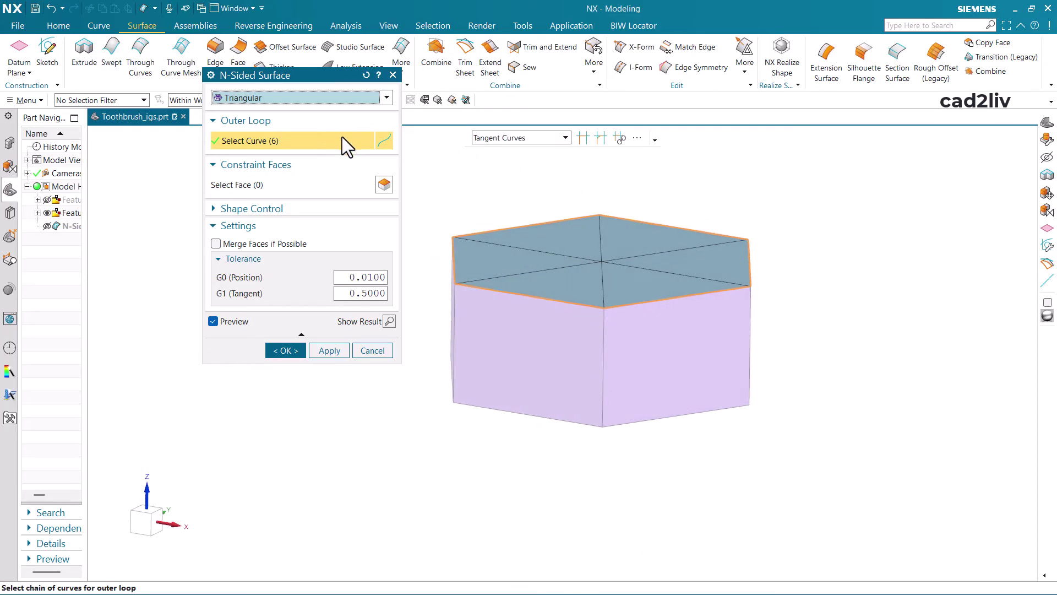
left_click(606, 248)
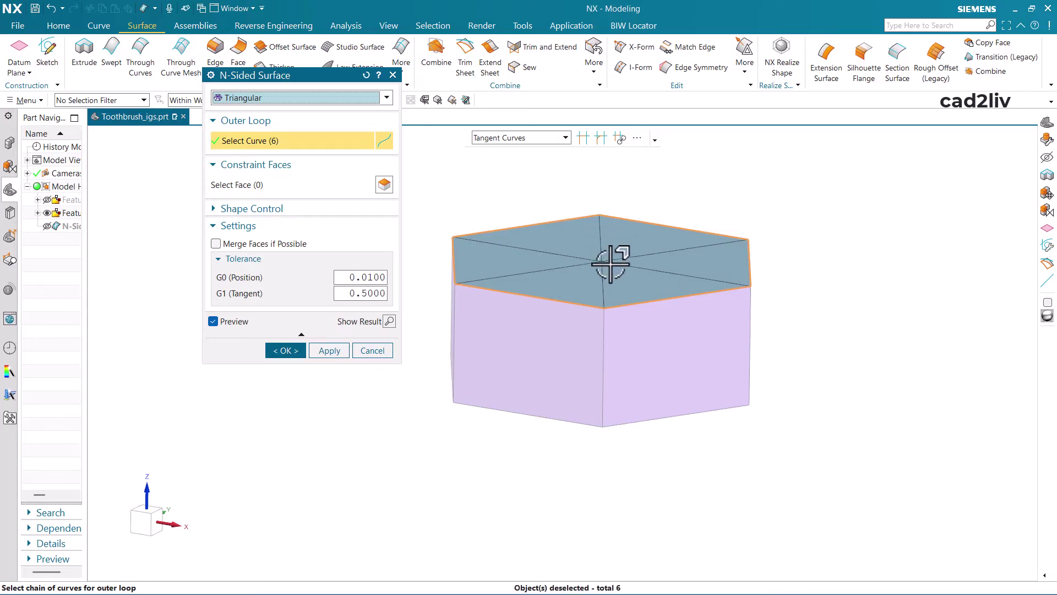
- Open the center shape controls and shift the surface center to X 43.9, Y 58.6 and Z 58.9
left_click(279, 209)
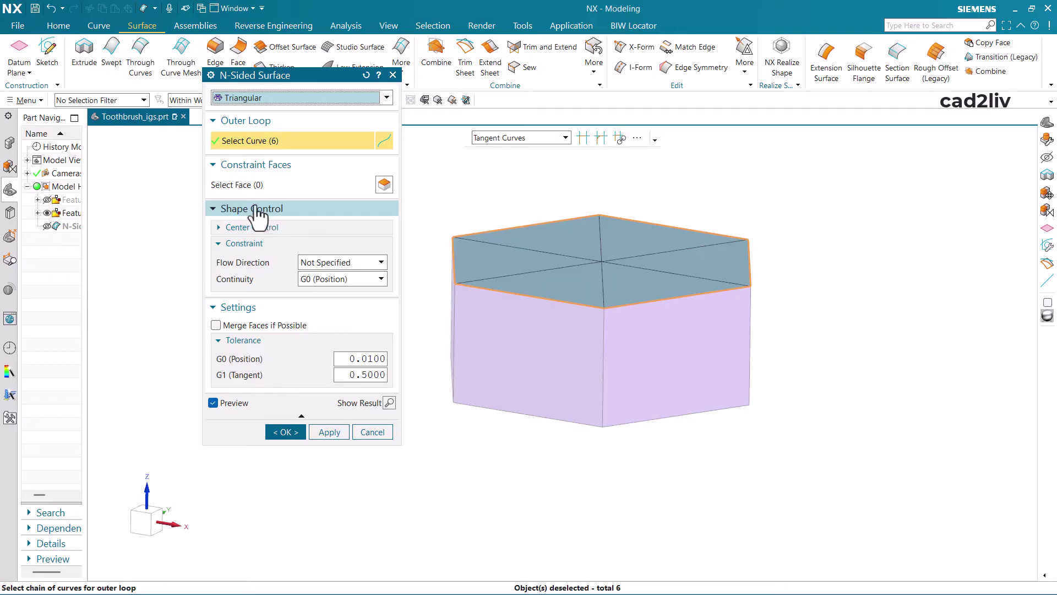
left_click(264, 225)
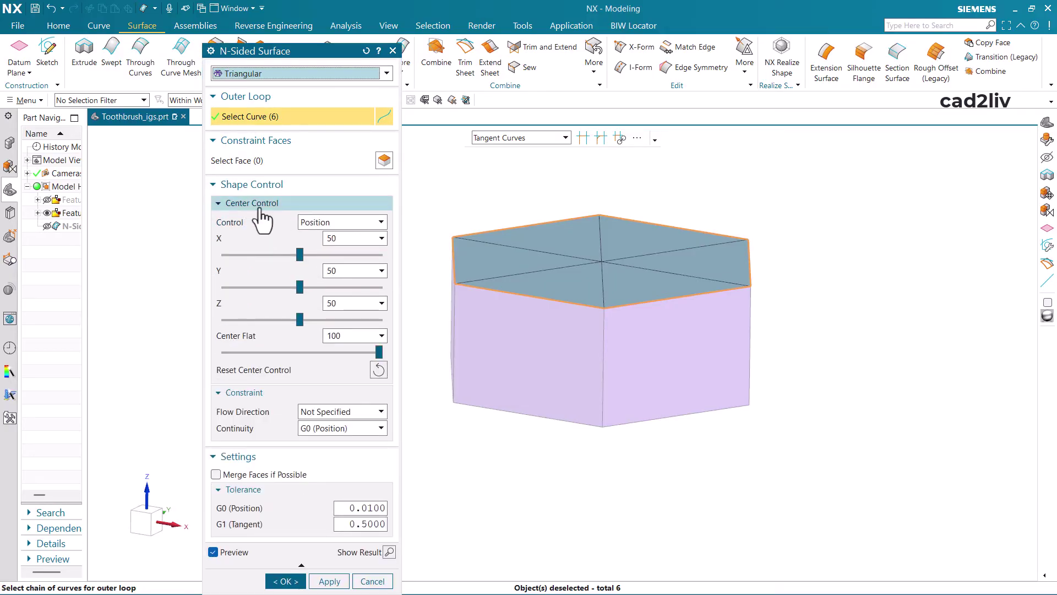
mouse_move(299, 257)
left_mouse_down()
mouse_move(335, 256)
mouse_move(291, 250)
left_mouse_up()
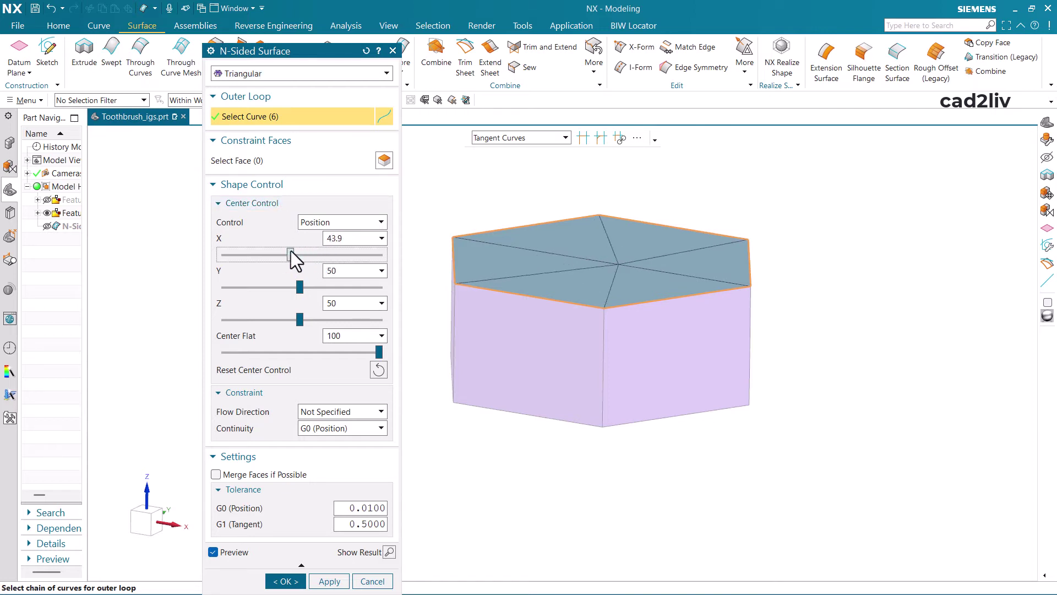
left_click(304, 286)
mouse_move(299, 318)
left_mouse_down()
mouse_move(268, 319)
mouse_move(314, 320)
left_mouse_up()
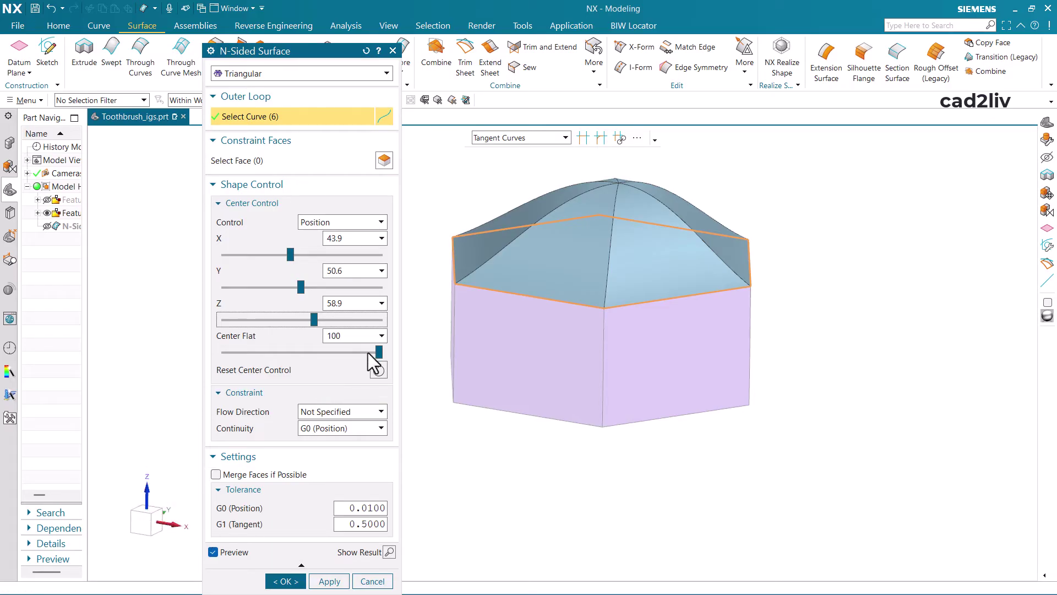
mouse_move(377, 353)
left_mouse_down()
mouse_move(219, 355)
mouse_move(375, 357)
left_mouse_up()
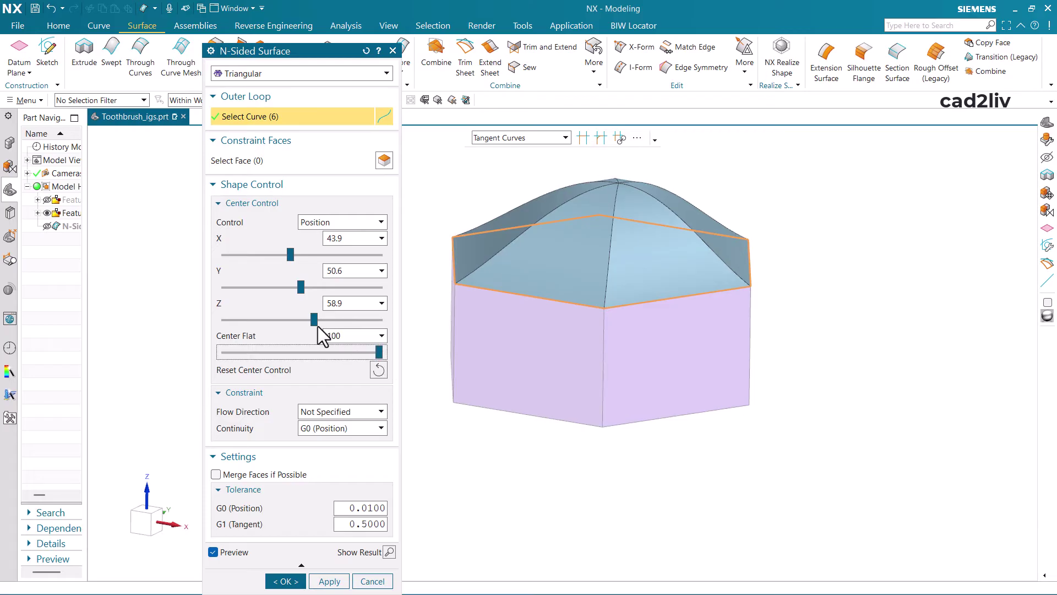
left_click_drag(302, 289, 313, 289)
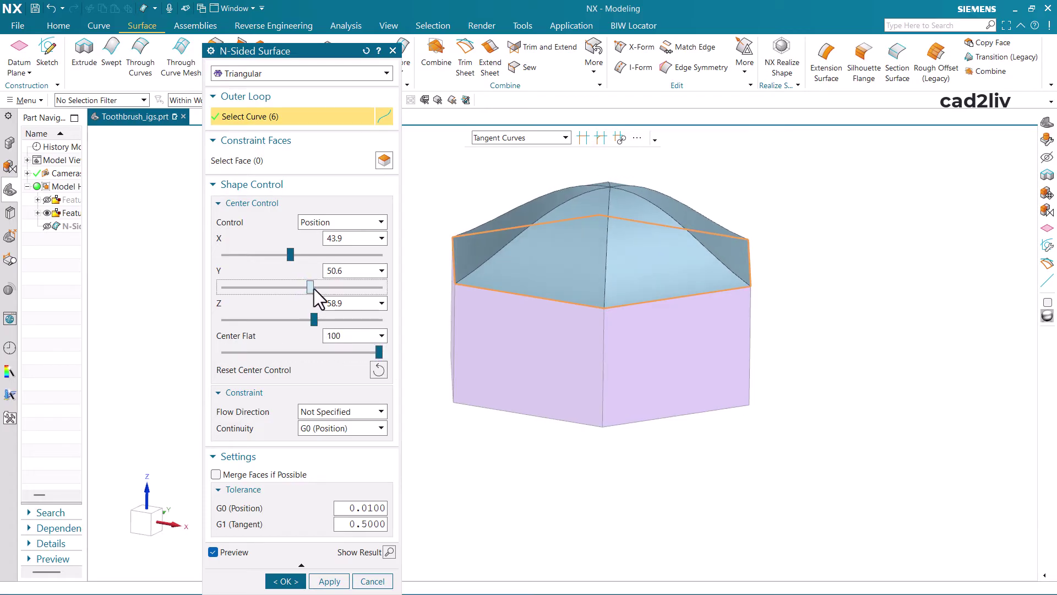
- Set both the X and Y center positions of the surface to 50
left_click(346, 238)
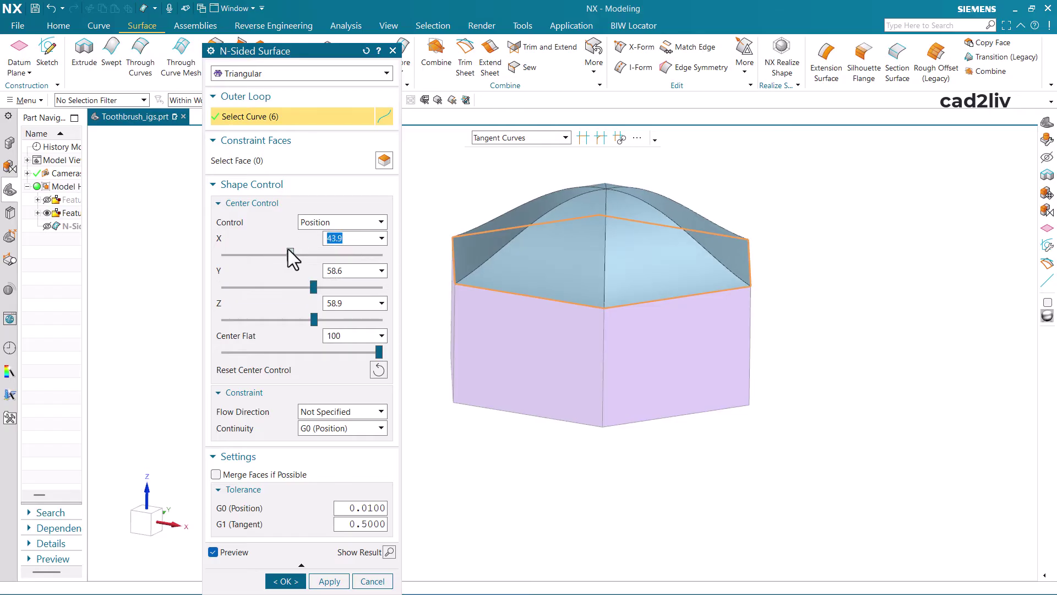
type("50")
key("Return")
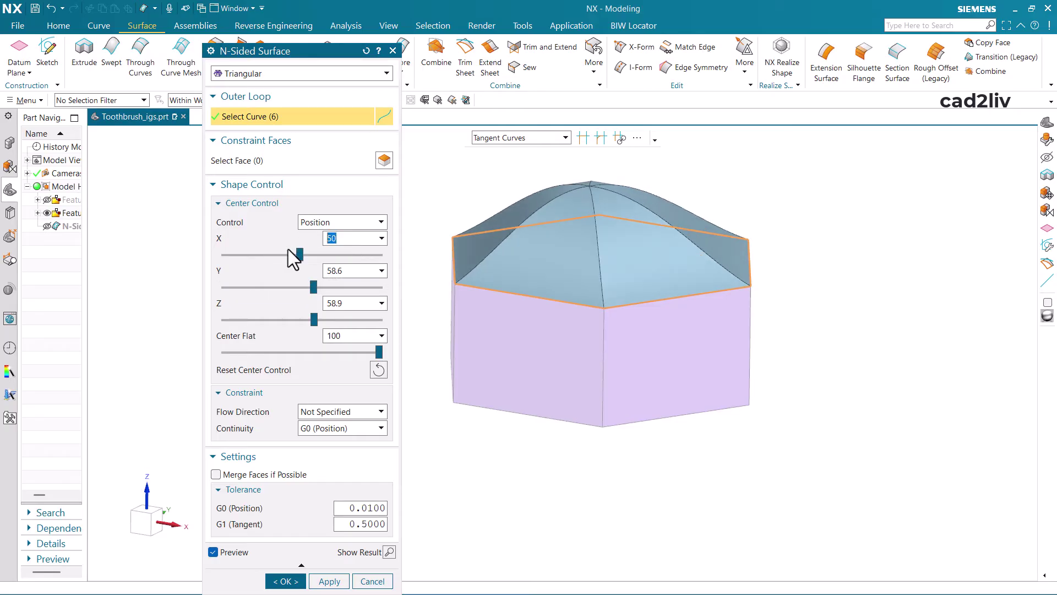
left_click(342, 273)
type("50")
key("Return")
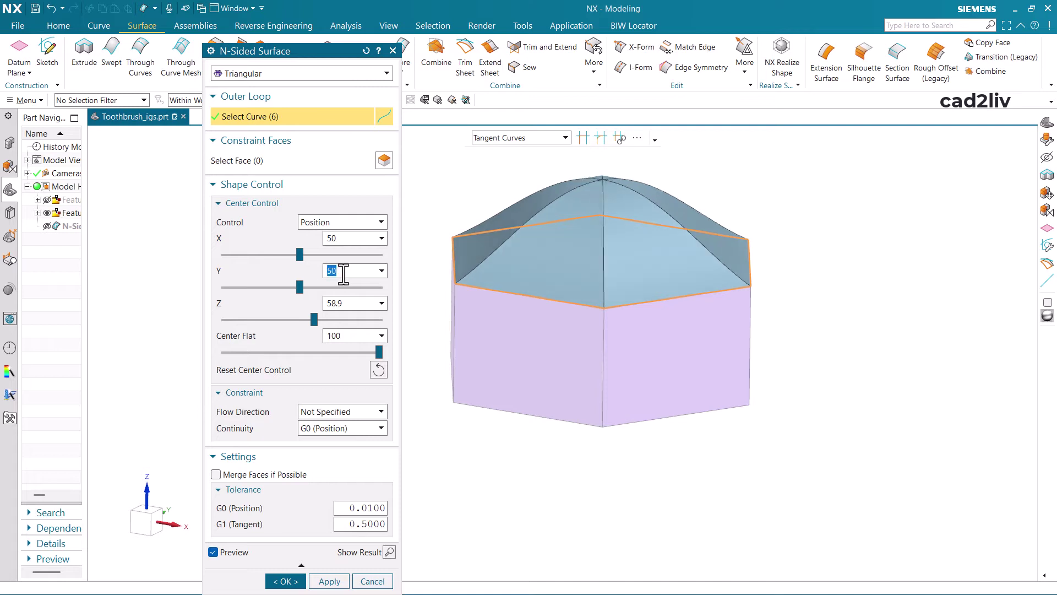
- Add the six side faces of the hexagonal body as constraint faces and lower the center's Z position to 54
left_click(263, 164)
middle_click_drag(531, 342, 562, 339)
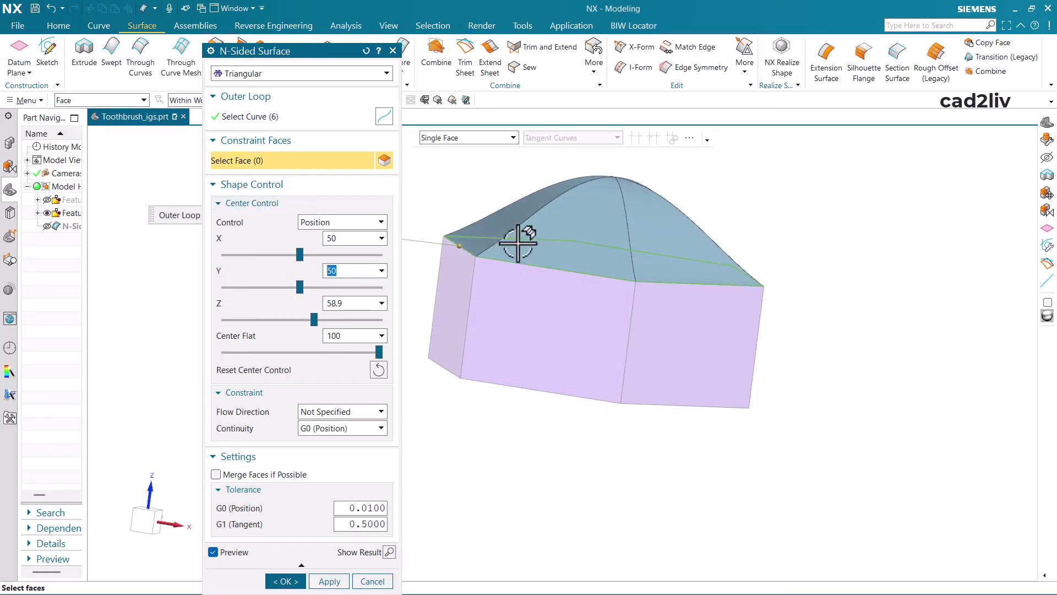
left_click(529, 297)
left_click(660, 336)
middle_click_drag(660, 337, 495, 361)
left_click(630, 311)
left_click(690, 313)
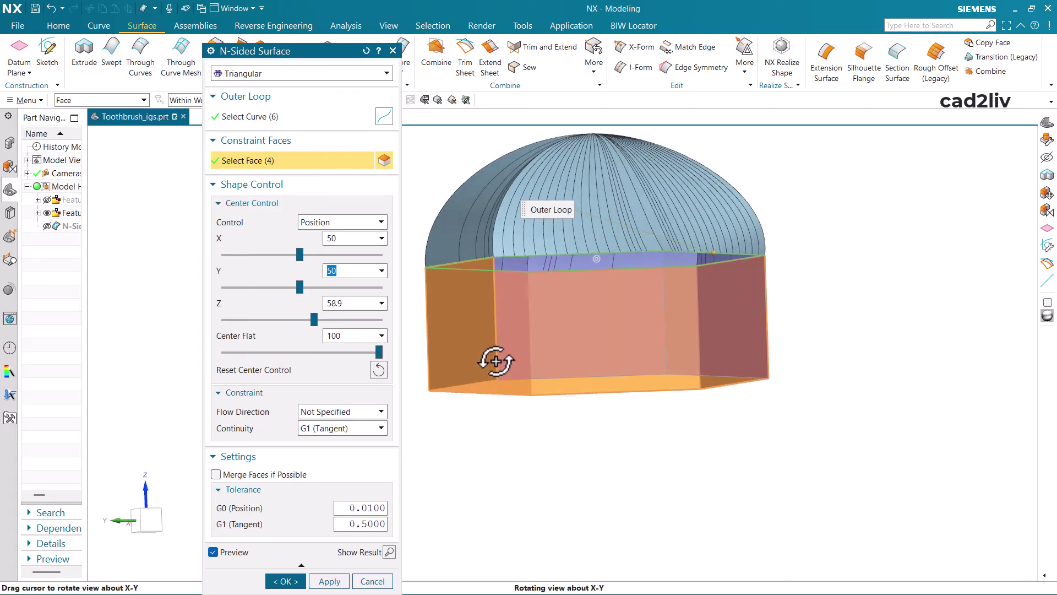
left_click(566, 325)
left_click(675, 325)
middle_click_drag(601, 329, 631, 364)
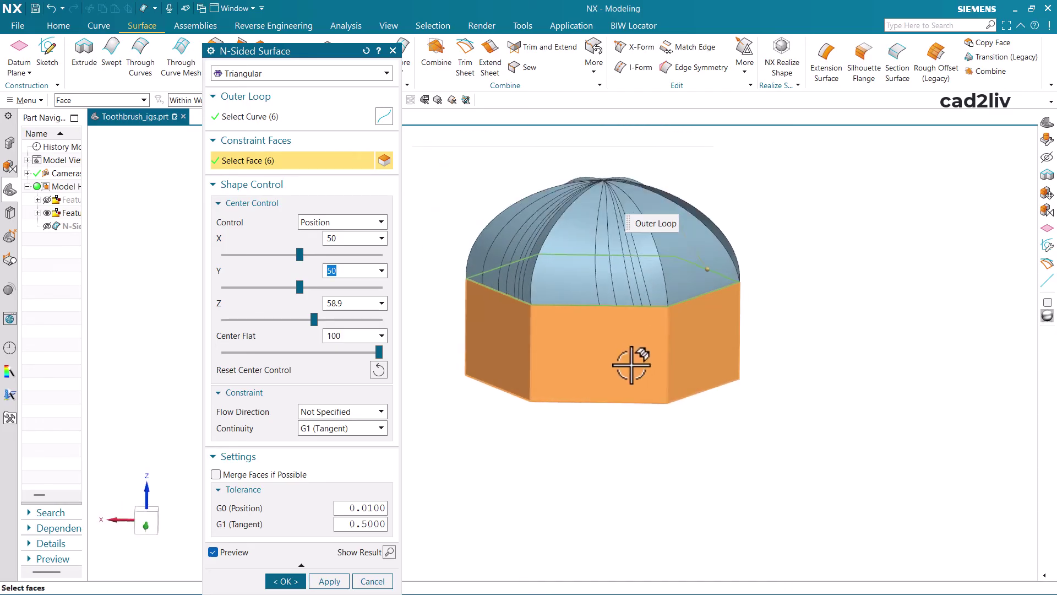
scroll(631, 364, "down", 2)
left_click_drag(312, 325, 304, 322)
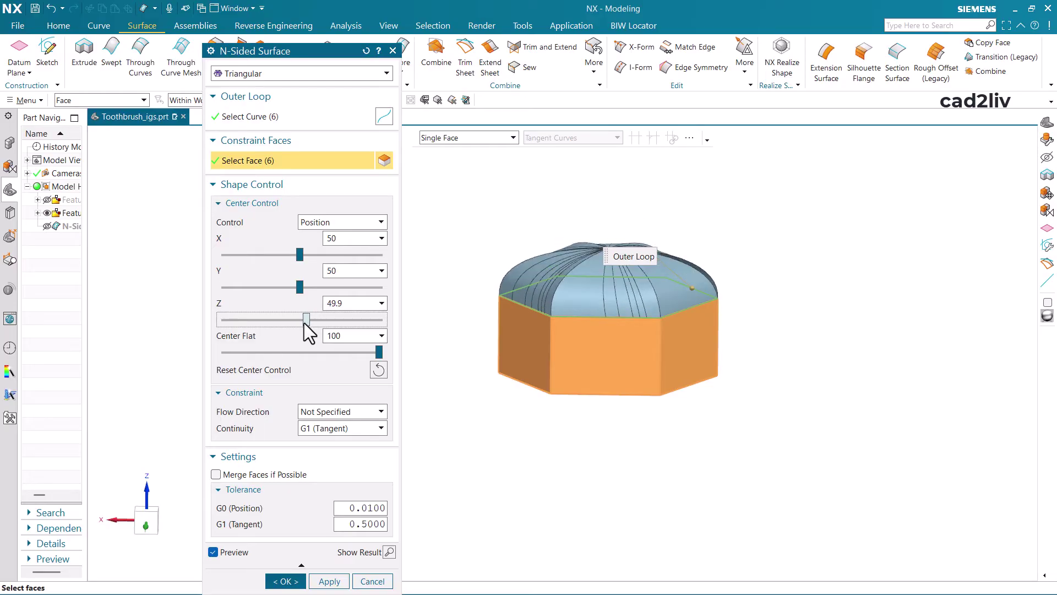
- Try G0 (Position) and G1 (Tangent) continuity for the surface and set it to G2 (Curvature)
left_click(312, 431)
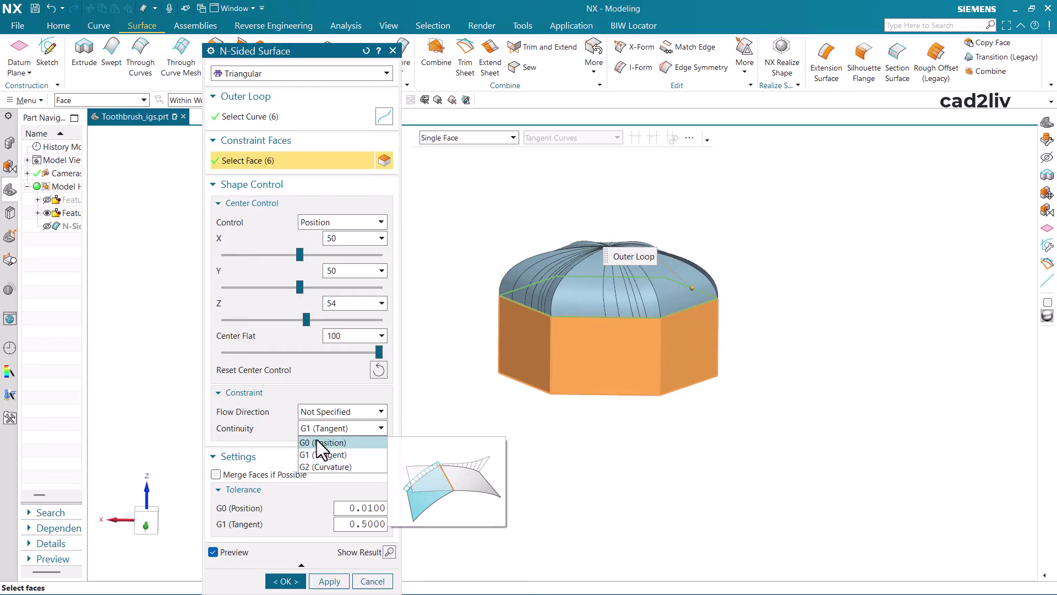
left_click(316, 442)
scroll(551, 330, "up", 2)
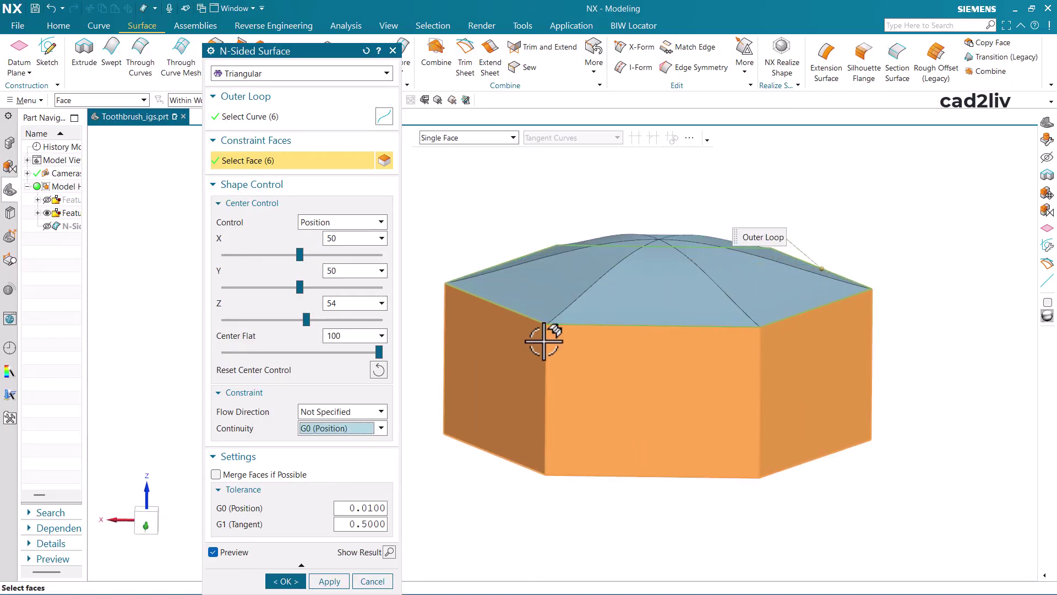
left_click(359, 429)
left_click(343, 453)
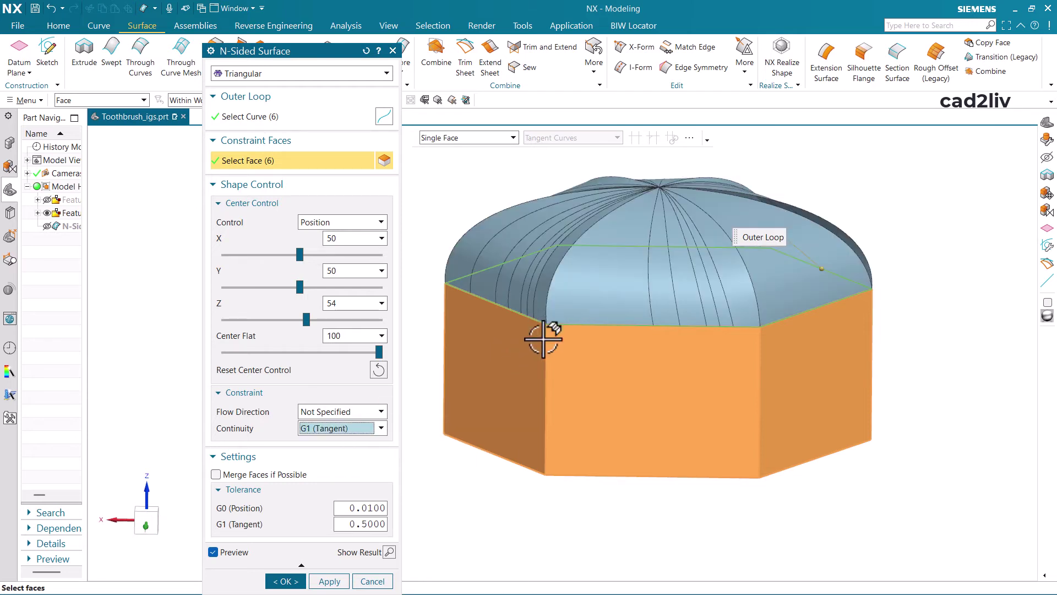
left_click(365, 433)
left_click(346, 463)
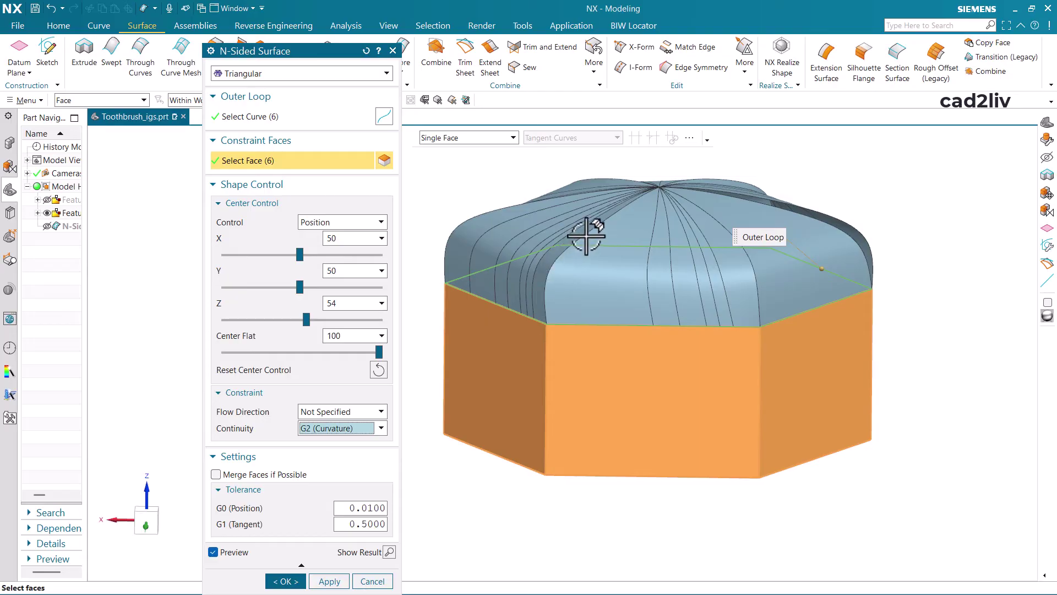
- Set the surface's flow direction constraint to Perpendicular
left_click(352, 413)
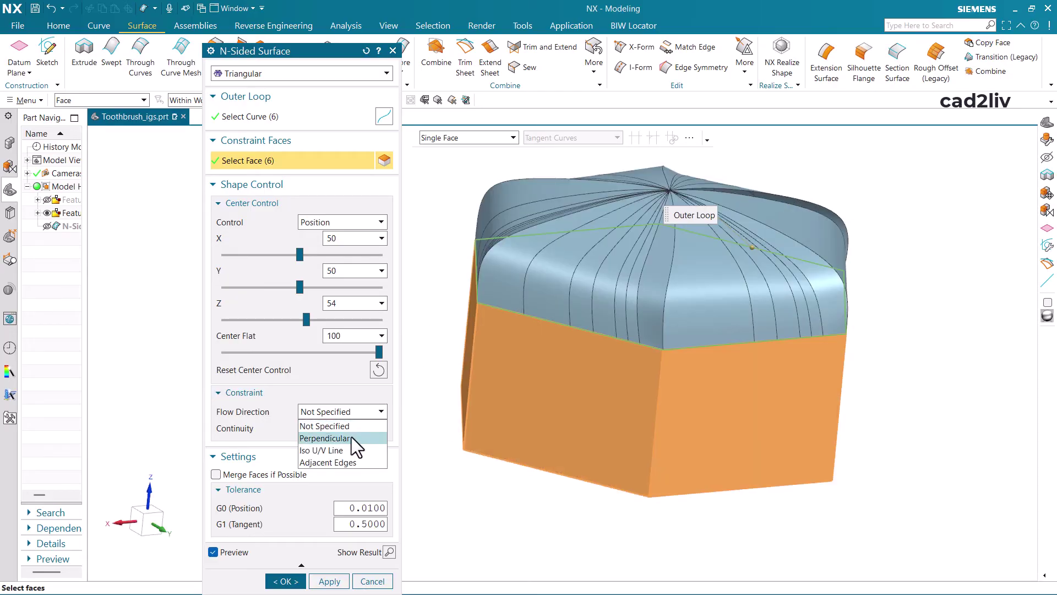
left_click(351, 437)
mouse_move(568, 376)
middle_mouse_down()
mouse_move(564, 360)
mouse_move(540, 349)
mouse_move(572, 376)
mouse_move(556, 382)
middle_mouse_up()
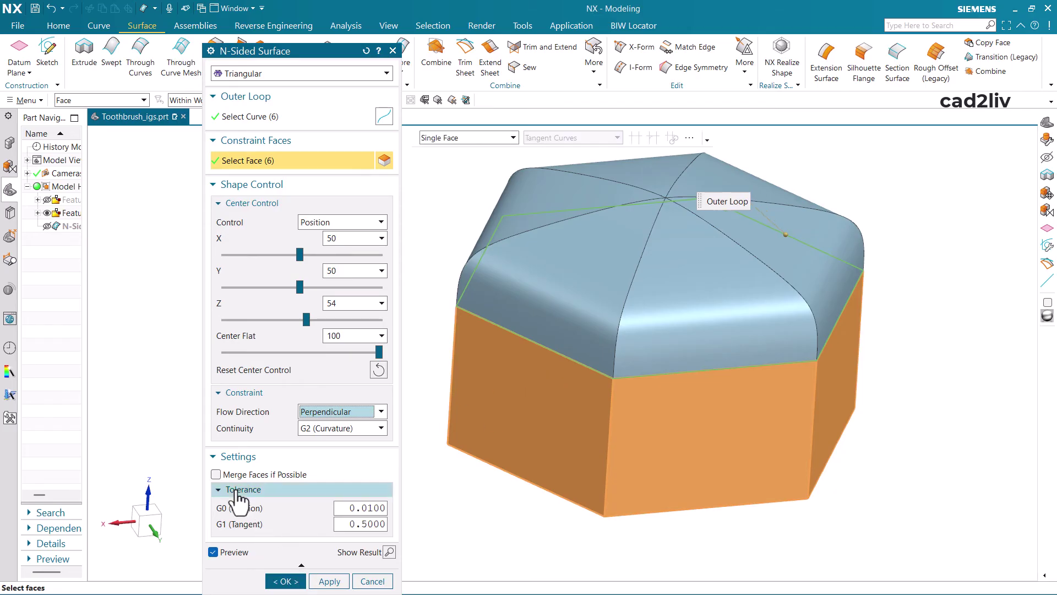
- Enable Merge Faces if Possible and create the triangular N-sided surface over the hexagonal body
left_click(227, 475)
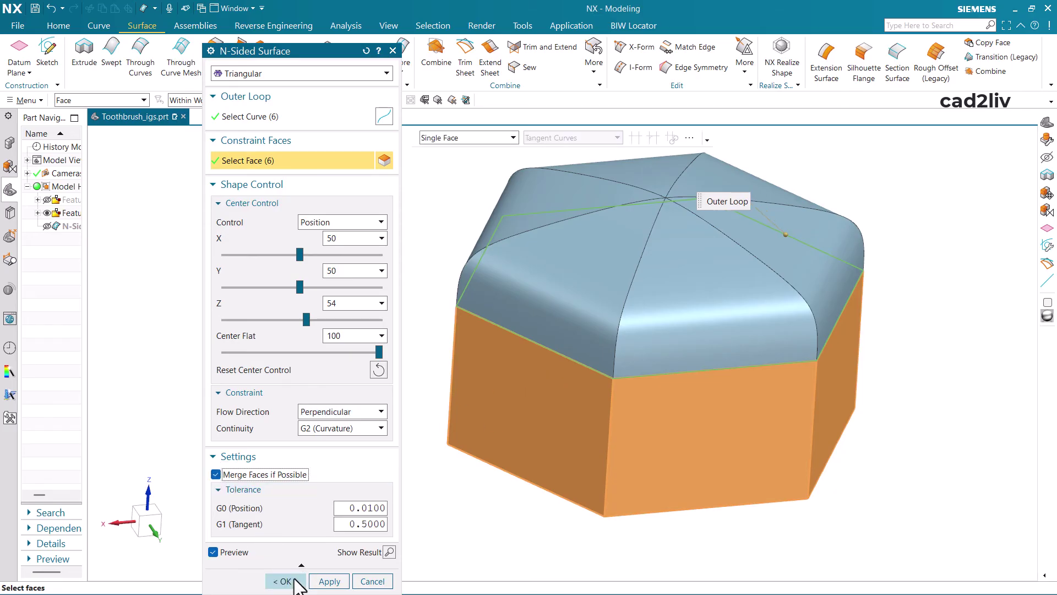
left_click(285, 581)
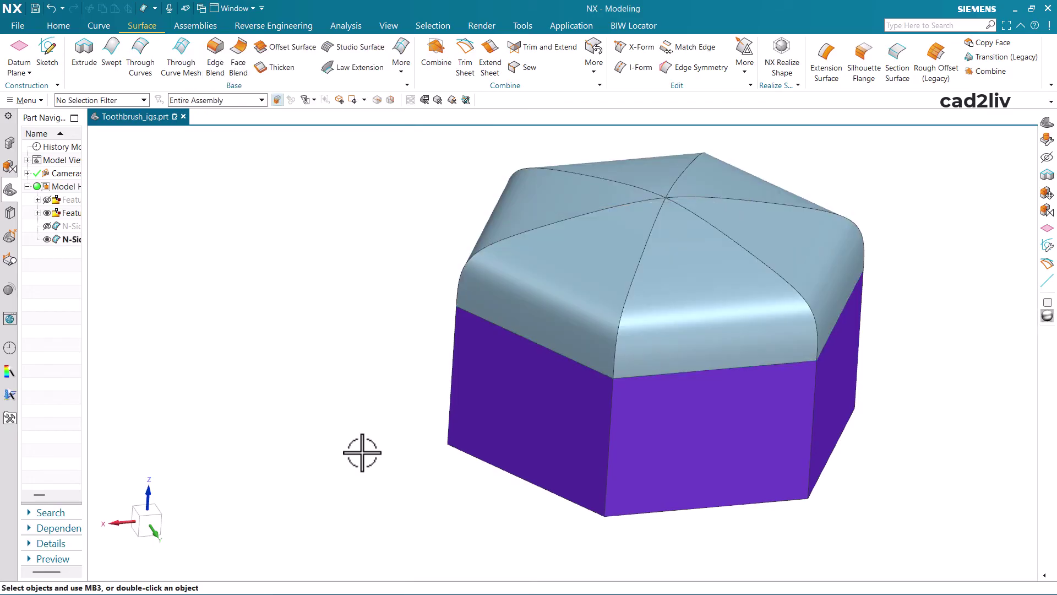
key("Home")
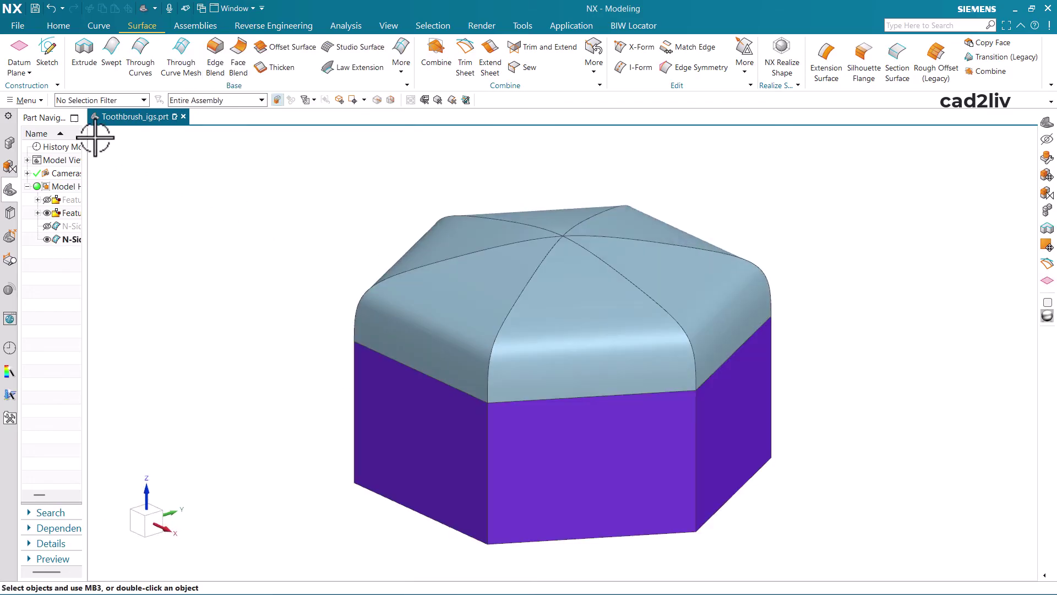
- Create uniform isoparametric curves in U and V, number 20, on one triangular face of the hexagonal cap
left_click(38, 103)
mouse_move(45, 151)
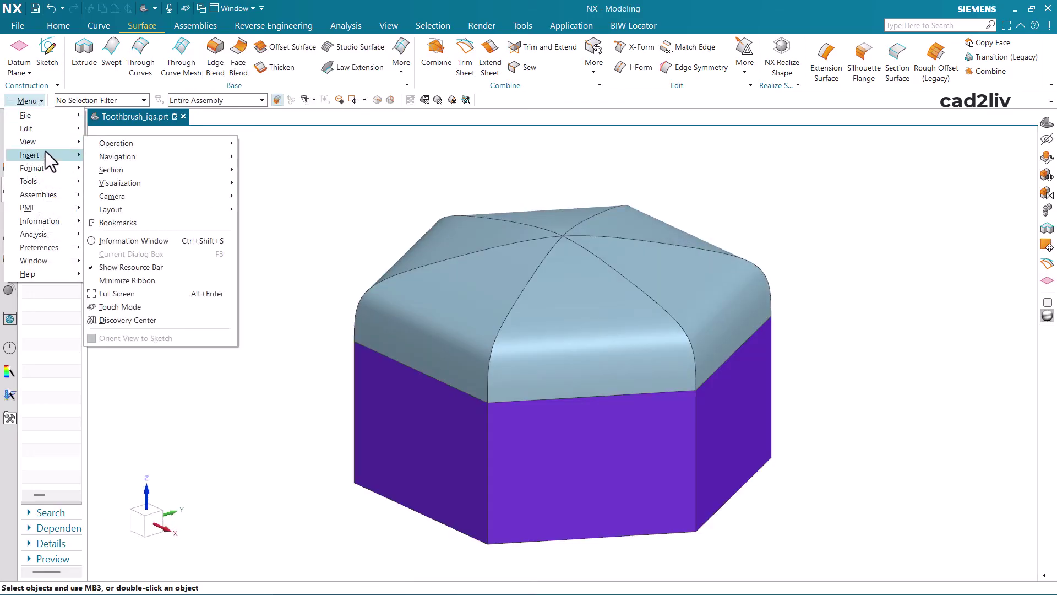
mouse_move(153, 249)
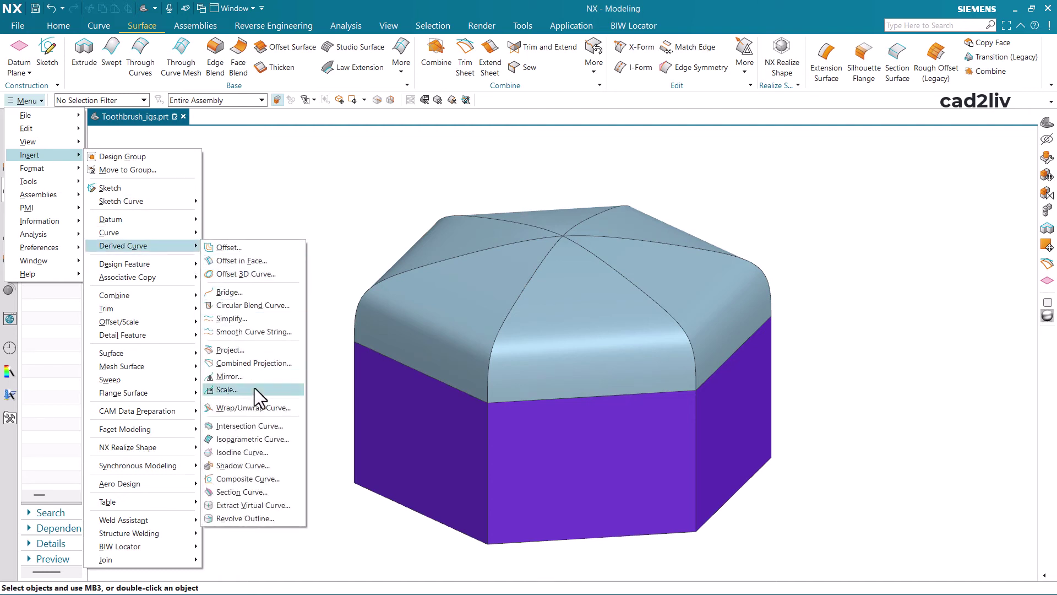
left_click(253, 439)
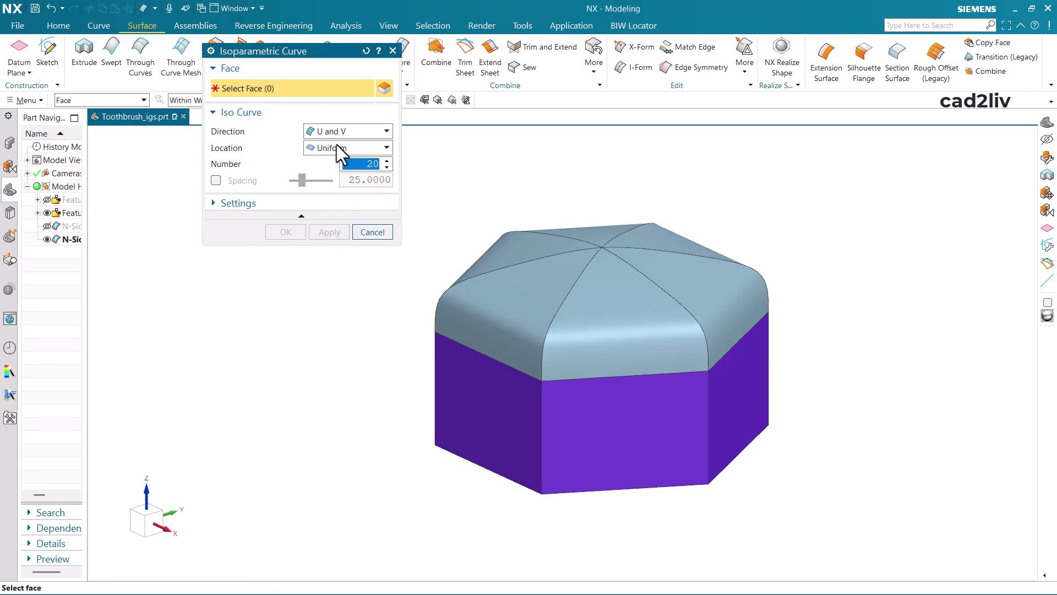
left_click(497, 313)
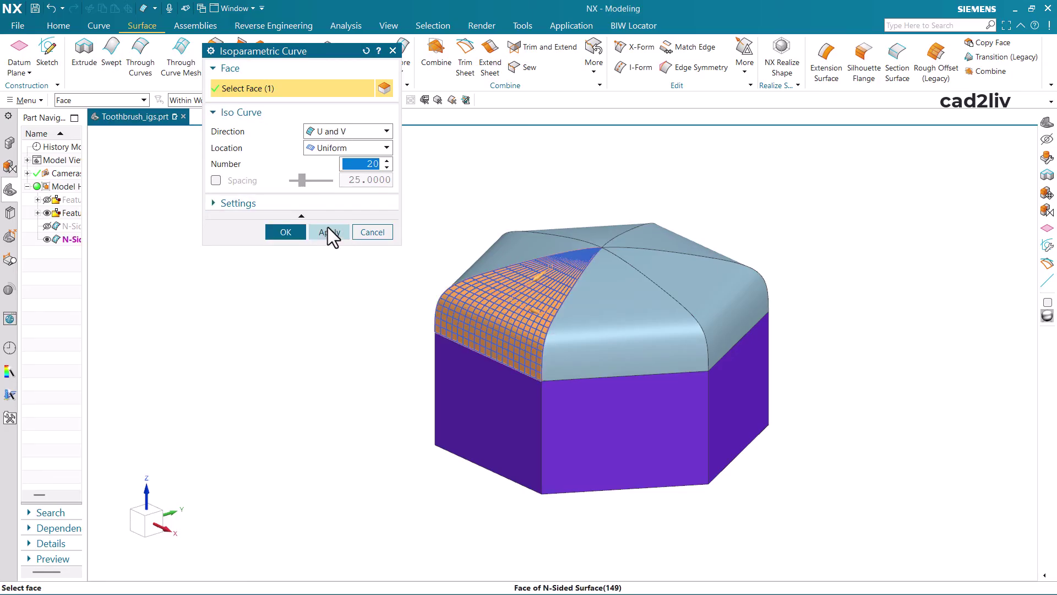
left_click(331, 233)
- Create the same uniform U and V isoparametric curves on the body's side face directly below the gridded cap face
left_click(478, 425)
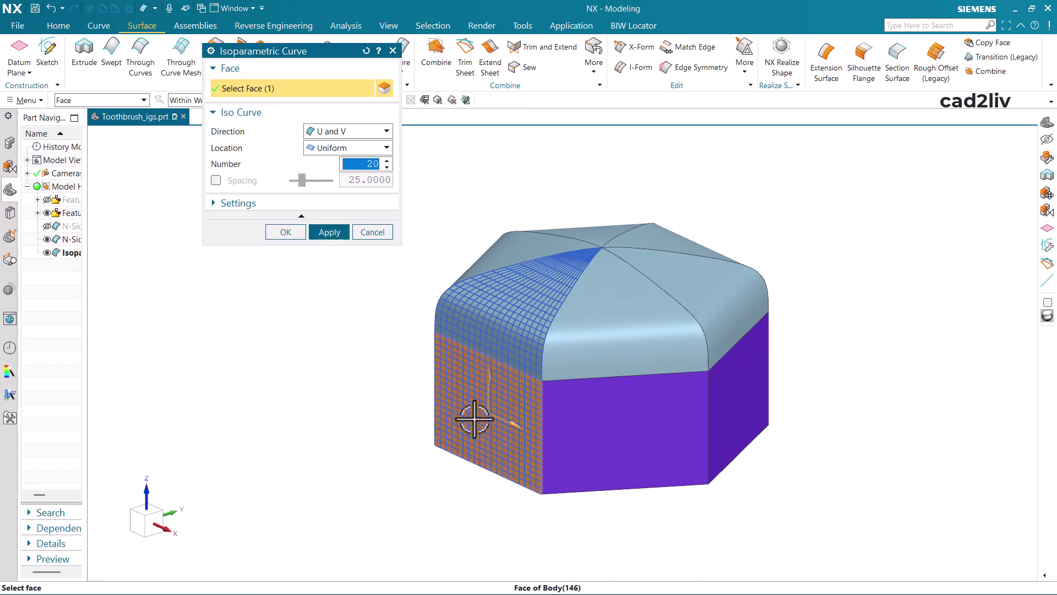
scroll(444, 337, "up", 5)
left_click(286, 232)
scroll(389, 319, "down", 5)
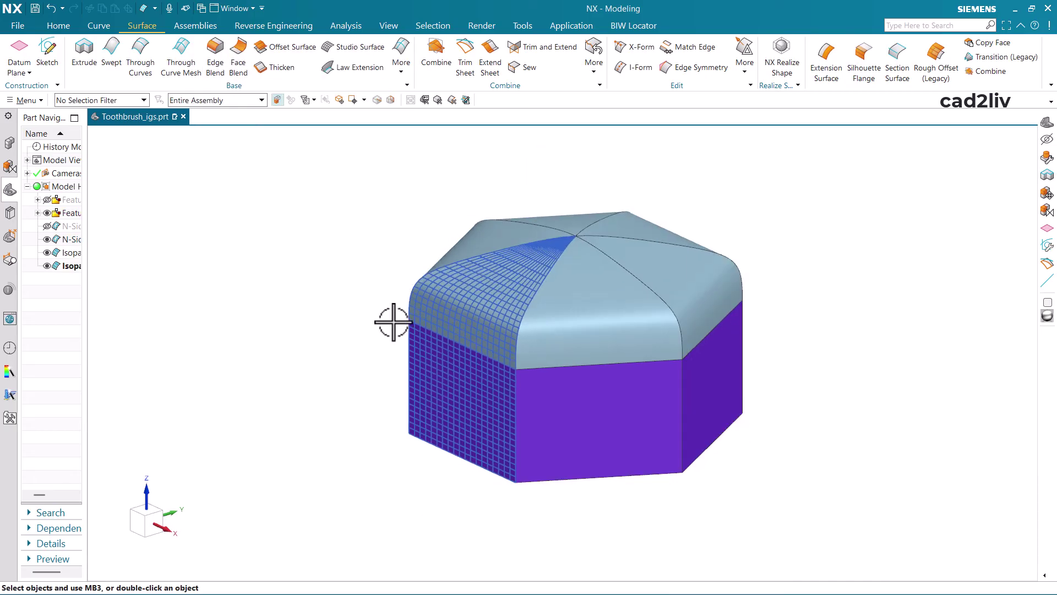
scroll(486, 354, "up", 5)
middle_click_drag(487, 355, 494, 269)
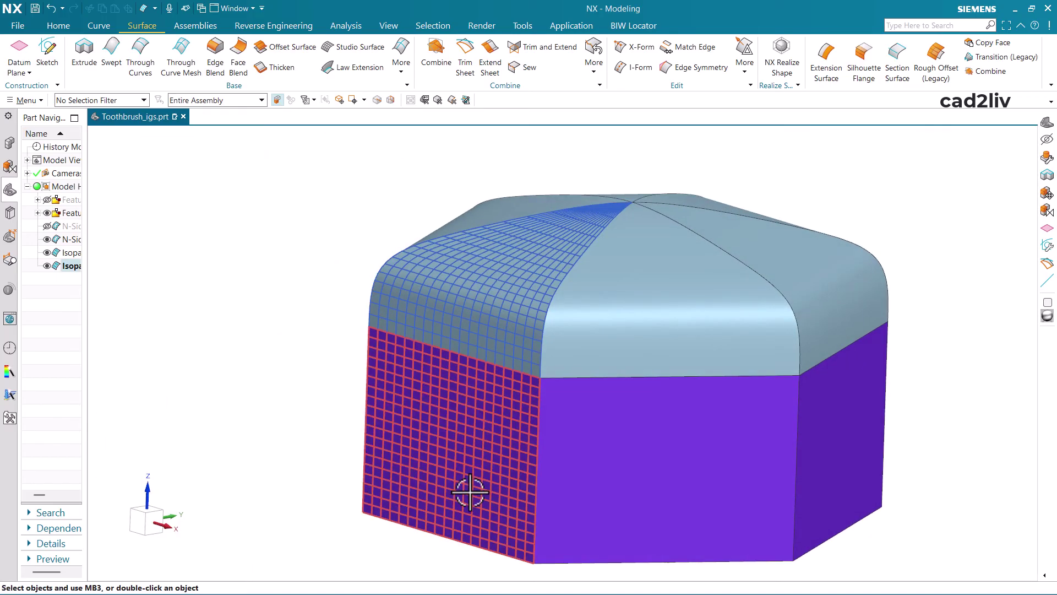
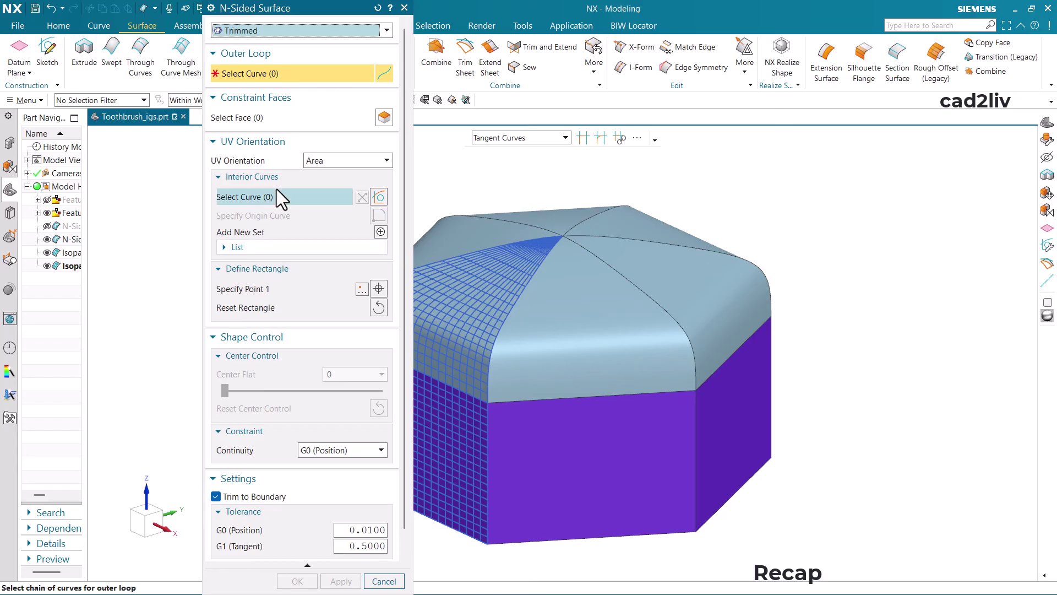
- Review the Triangular type's options for N-Sided Surface, including center control, flow direction and continuity, and close the command without creating a surface
left_click(304, 35)
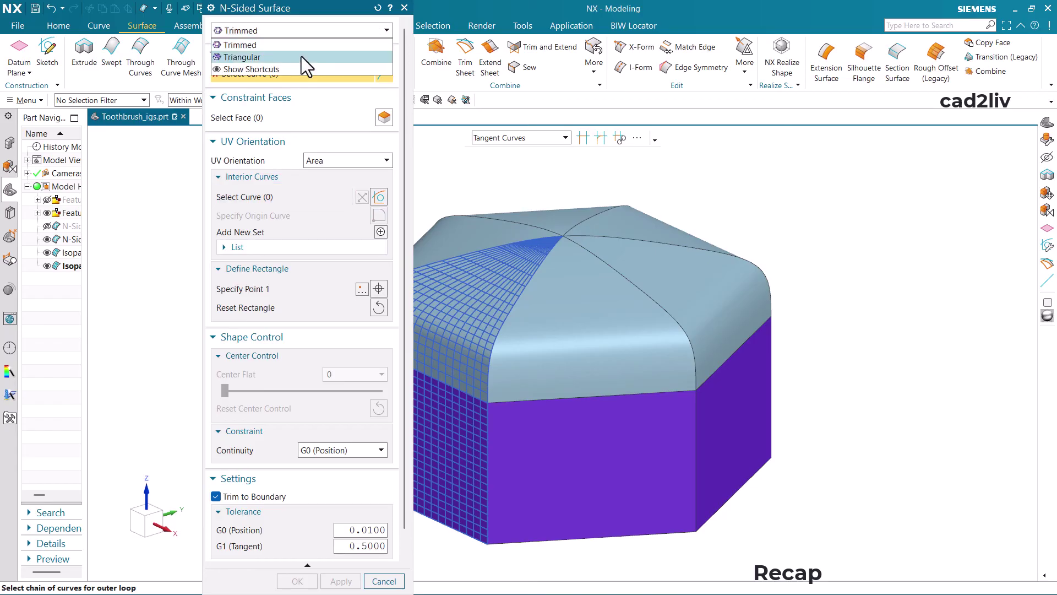
left_click(301, 56)
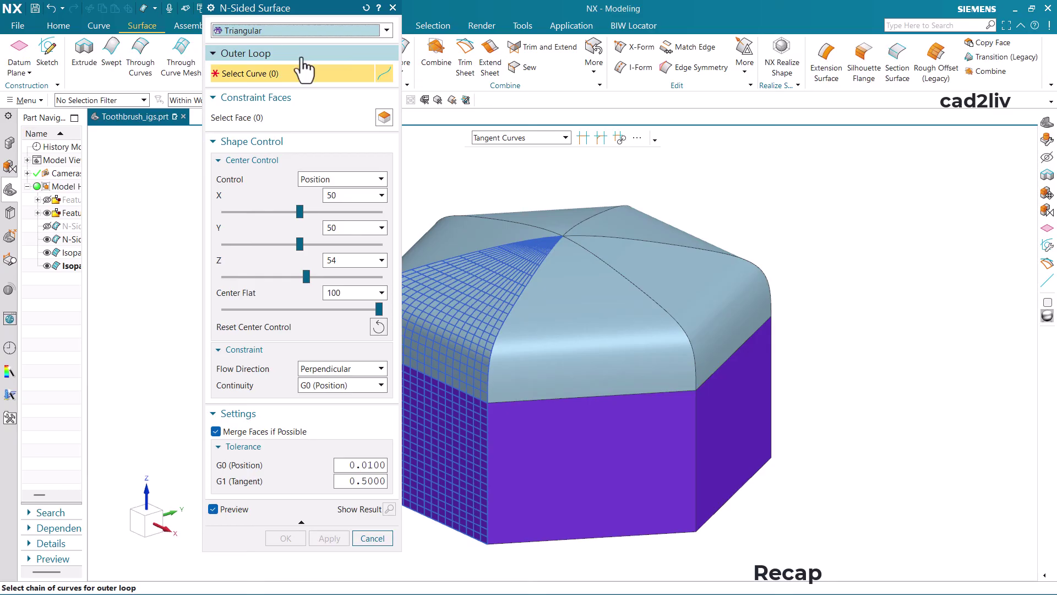
left_click(298, 31)
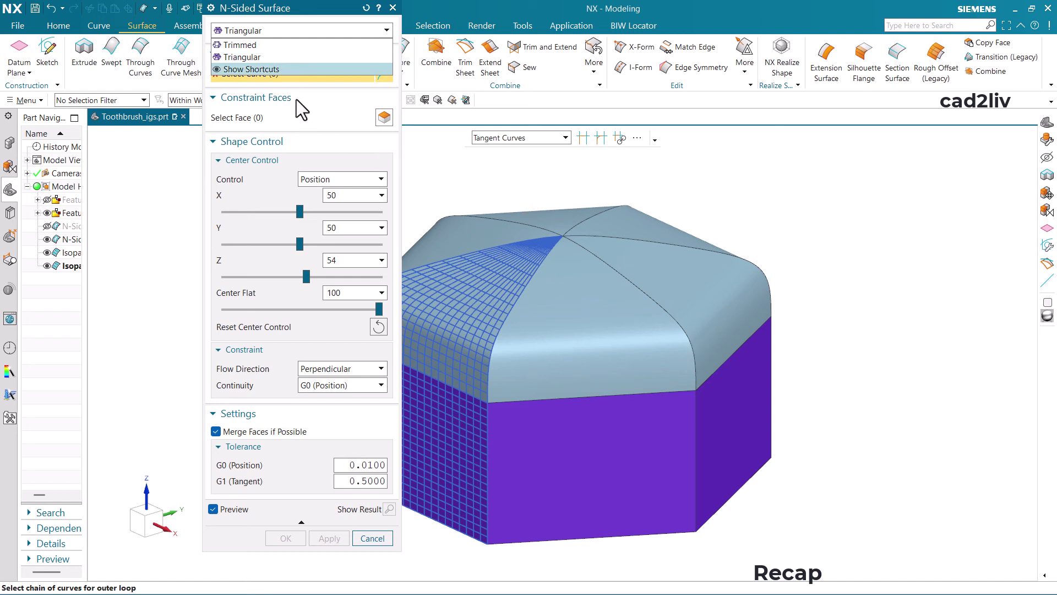
left_click(260, 58)
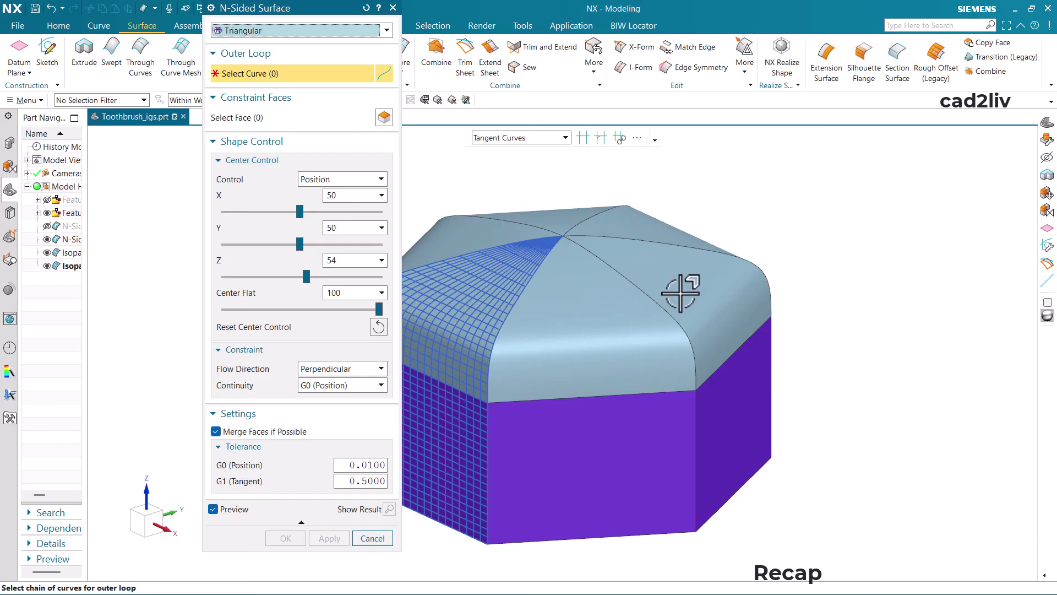
scroll(684, 290, "down", 2)
scroll(537, 229, "up", 2)
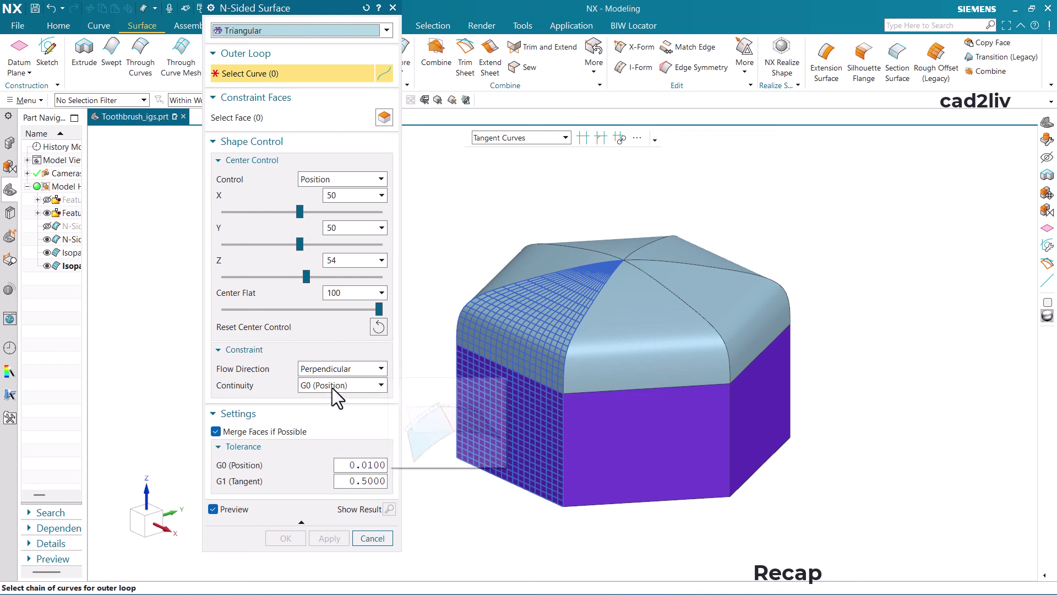
left_click(374, 543)
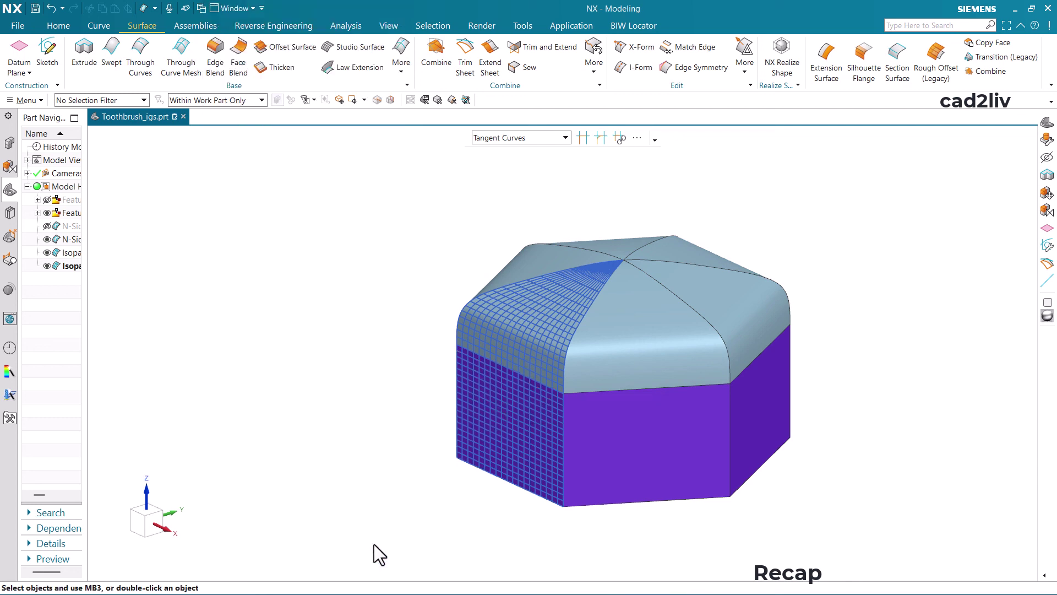